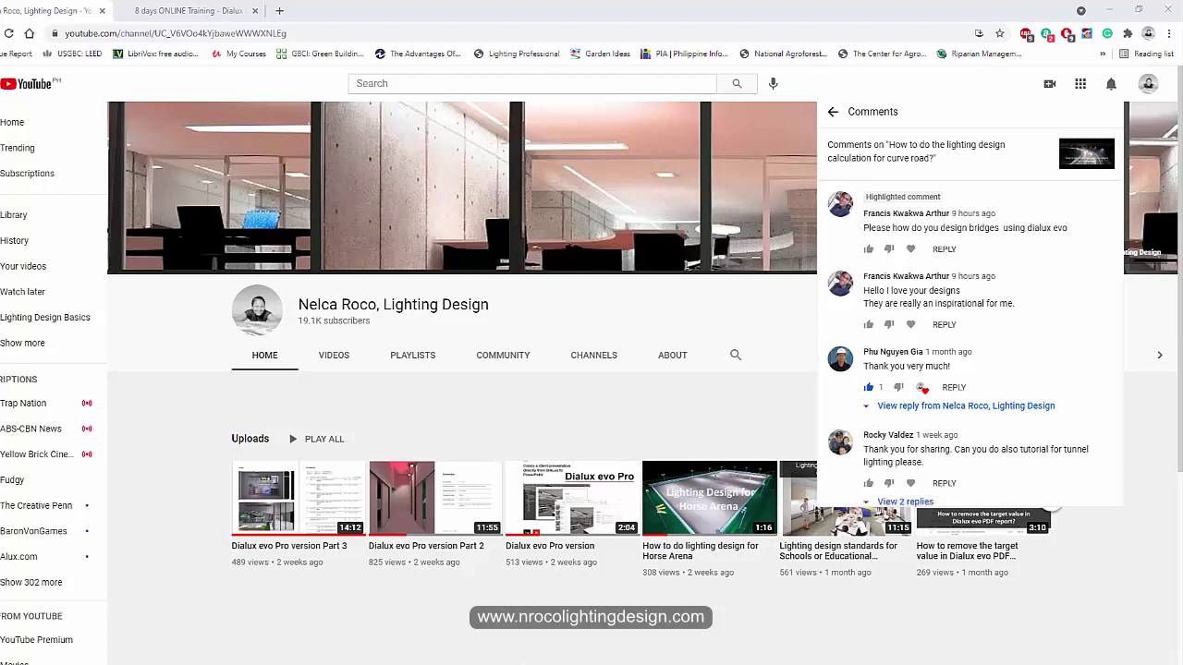
Switch to the Durgam Cheruvu Bridge project in DIALux evo and view the illuminated bridge from the side
mouse_move(506, 664)
click(393, 645)
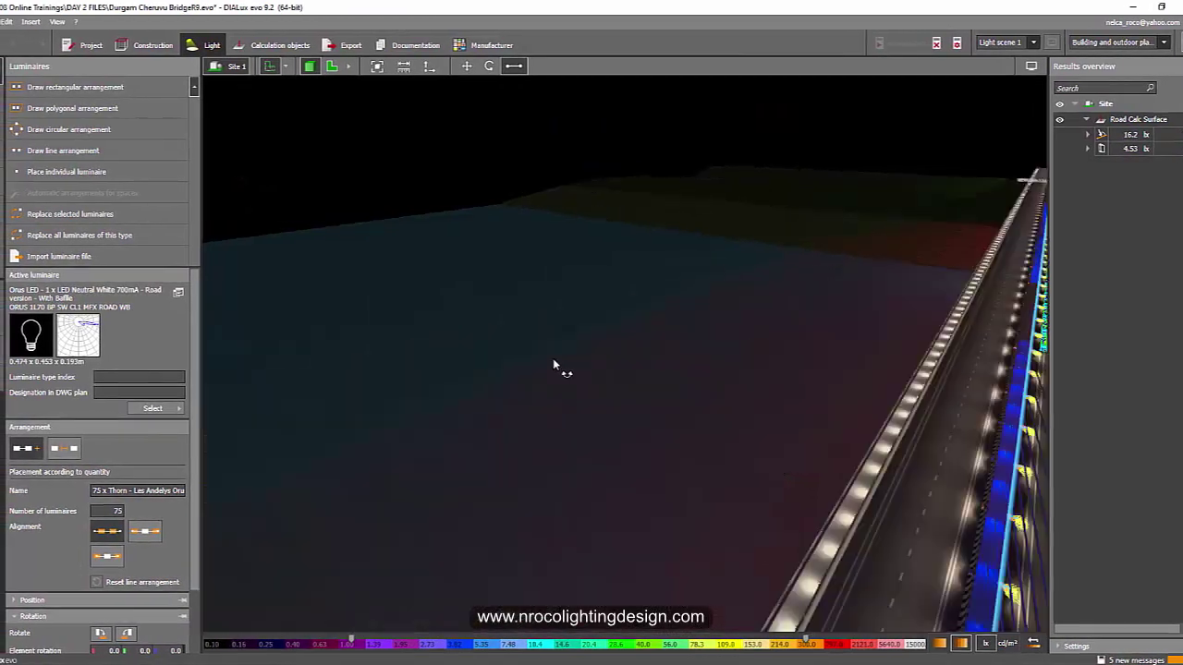
scroll(555, 359, down, 5)
right_drag(652, 421, 632, 363)
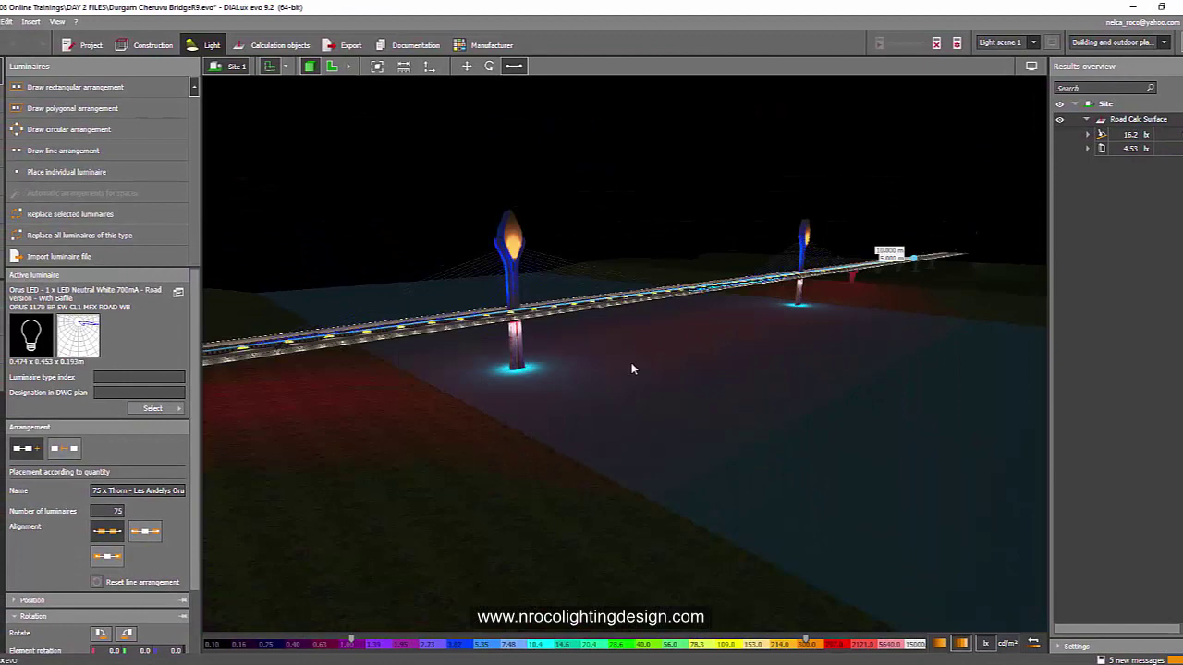
click(679, 305)
right_drag(649, 250, 753, 325)
scroll(729, 300, up, 3)
scroll(645, 379, up, 3)
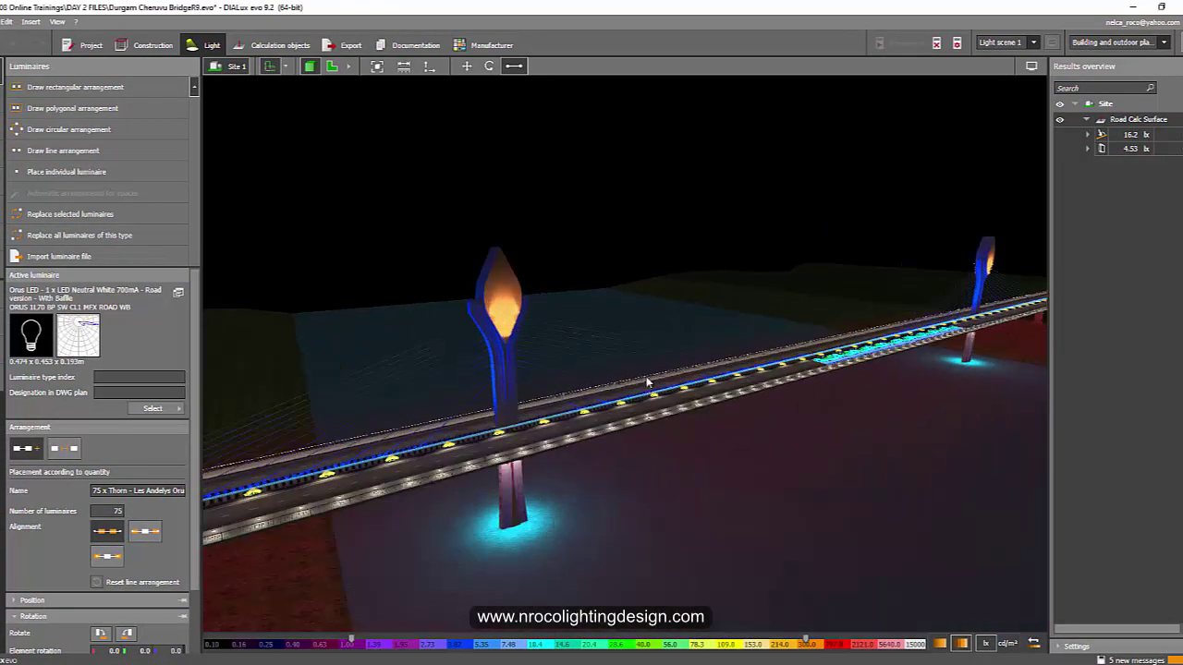
Clear the luminaire selection and examine the amber and blue lighting on the nearer bridge pylon
drag(623, 256, 647, 248)
click(667, 235)
scroll(667, 237, up, 4)
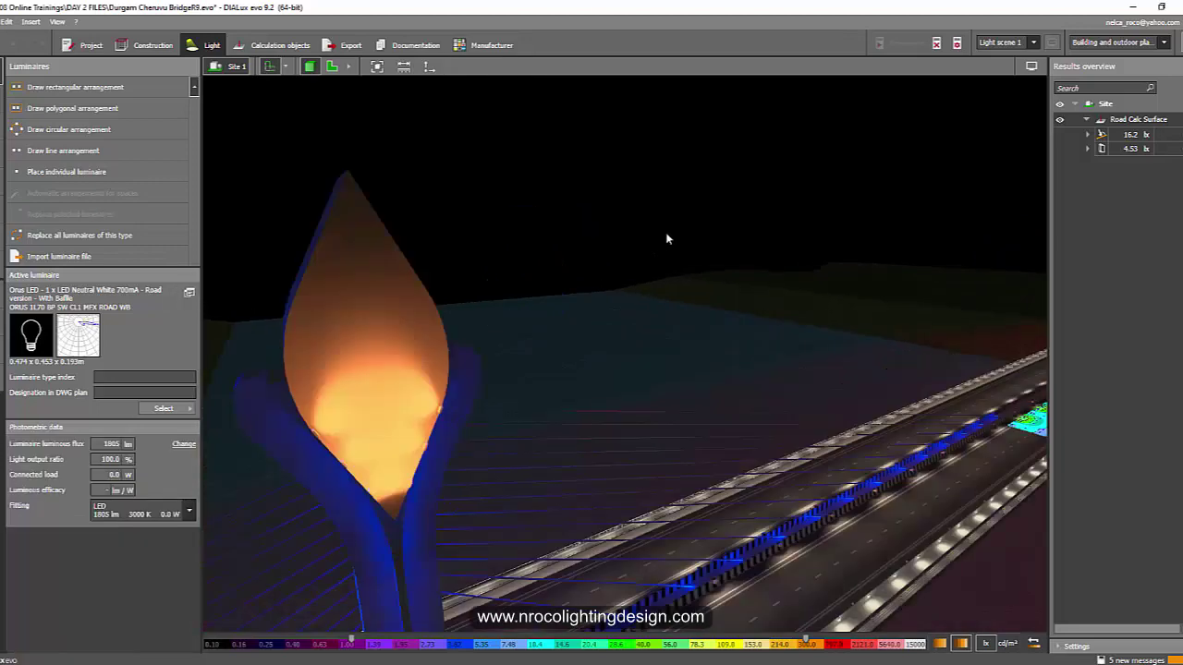
scroll(656, 258, down, 4)
right_drag(663, 269, 677, 270)
drag(677, 270, 811, 275)
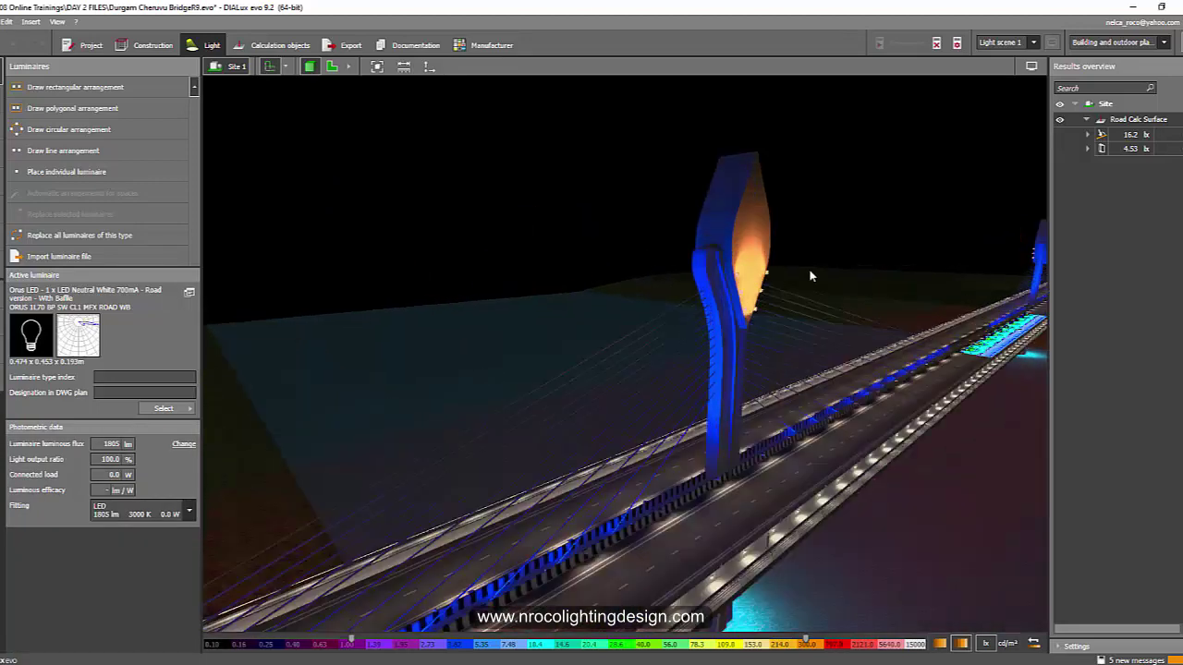
right_drag(813, 278, 815, 296)
scroll(839, 397, up, 3)
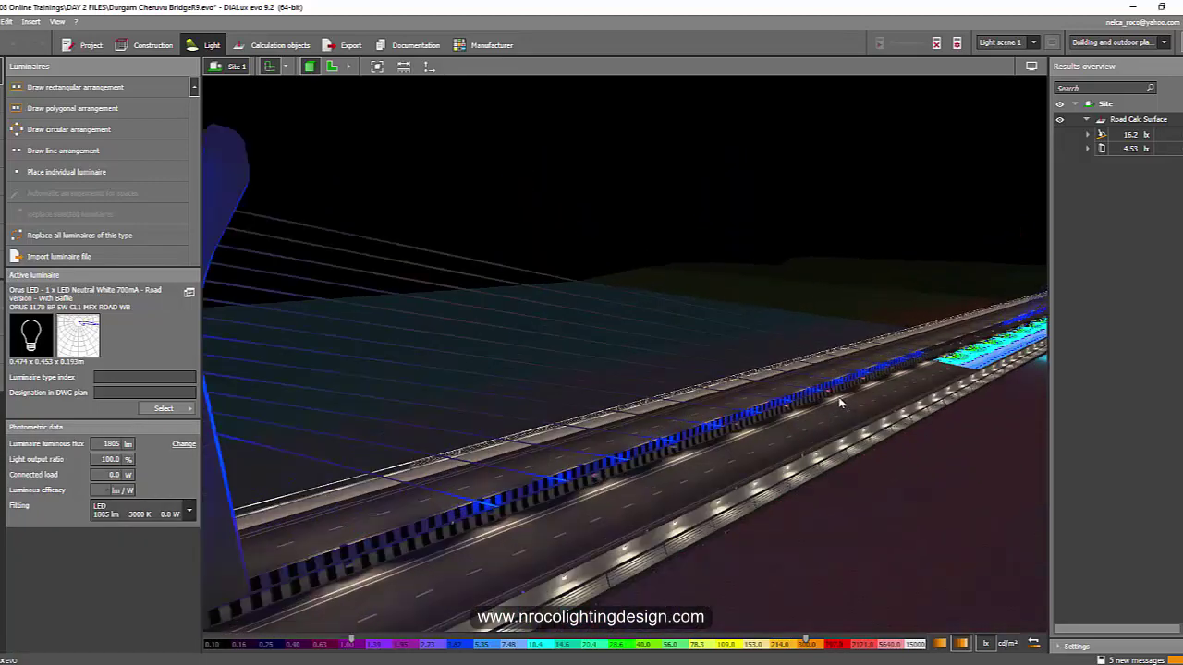
Inspect the calculation results displayed on the road surface between the two pylons
right_drag(916, 338, 856, 357)
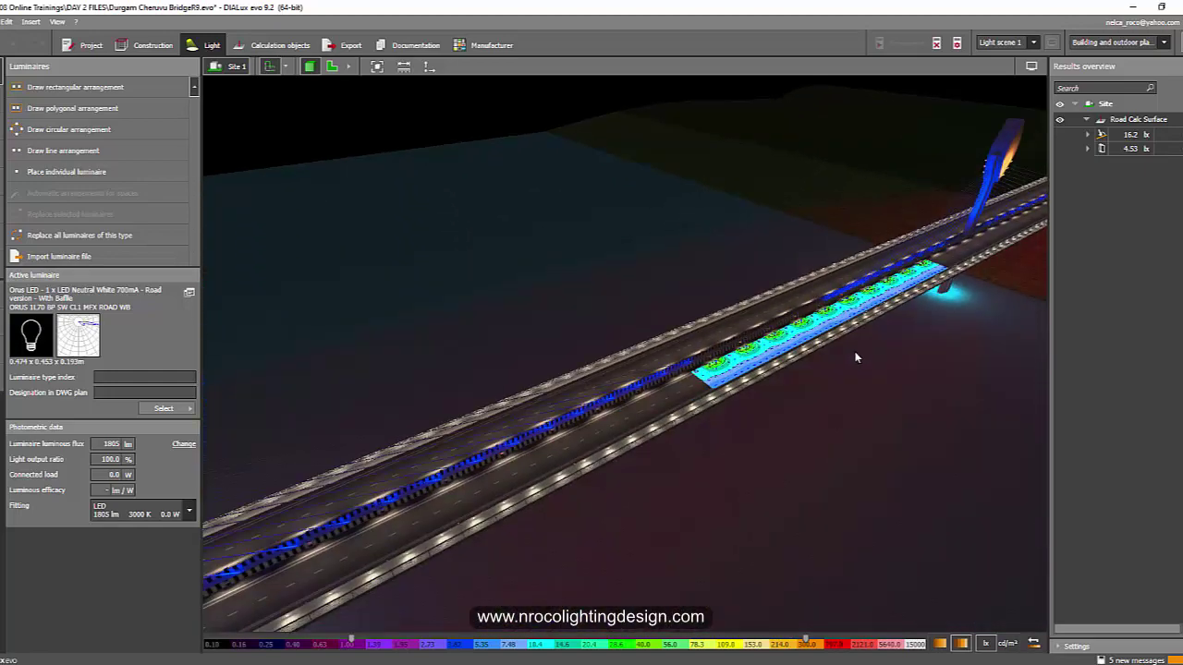
scroll(826, 335, up, 3)
middle_drag(895, 312, 824, 344)
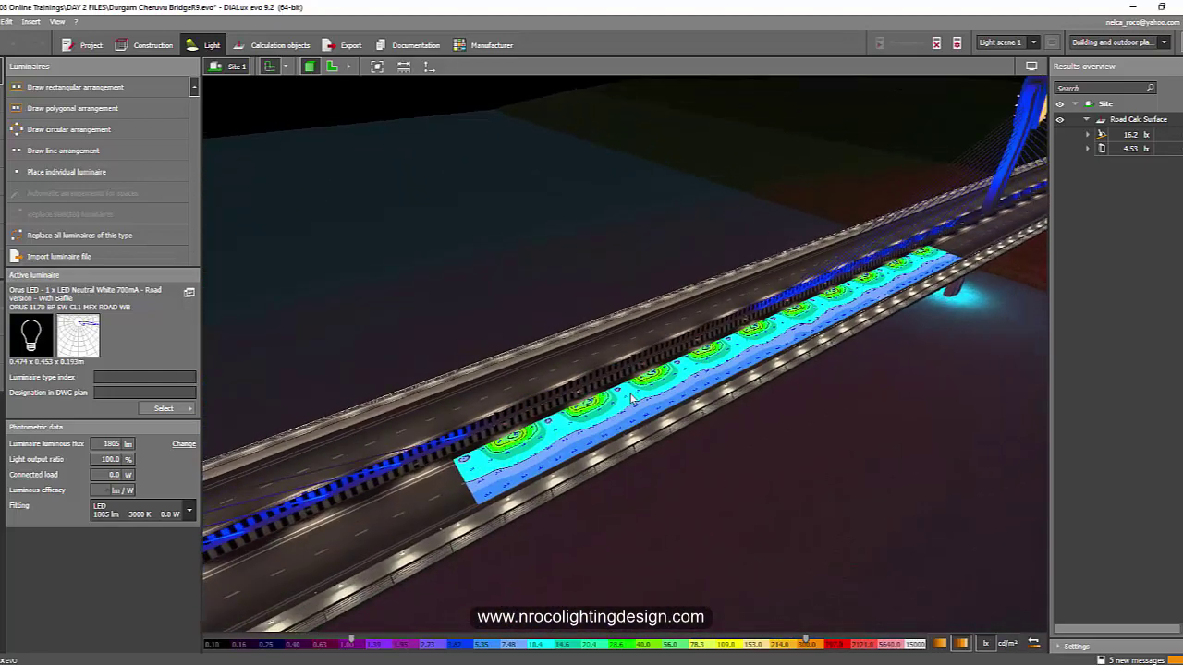
scroll(633, 396, up, 3)
scroll(633, 398, down, 5)
Examine the pylon and its cables up close and select the CONTRAST 2 LED luminaire line at the cable bases
right_drag(737, 353, 797, 328)
drag(796, 329, 788, 263)
right_drag(787, 257, 755, 247)
scroll(693, 375, up, 3)
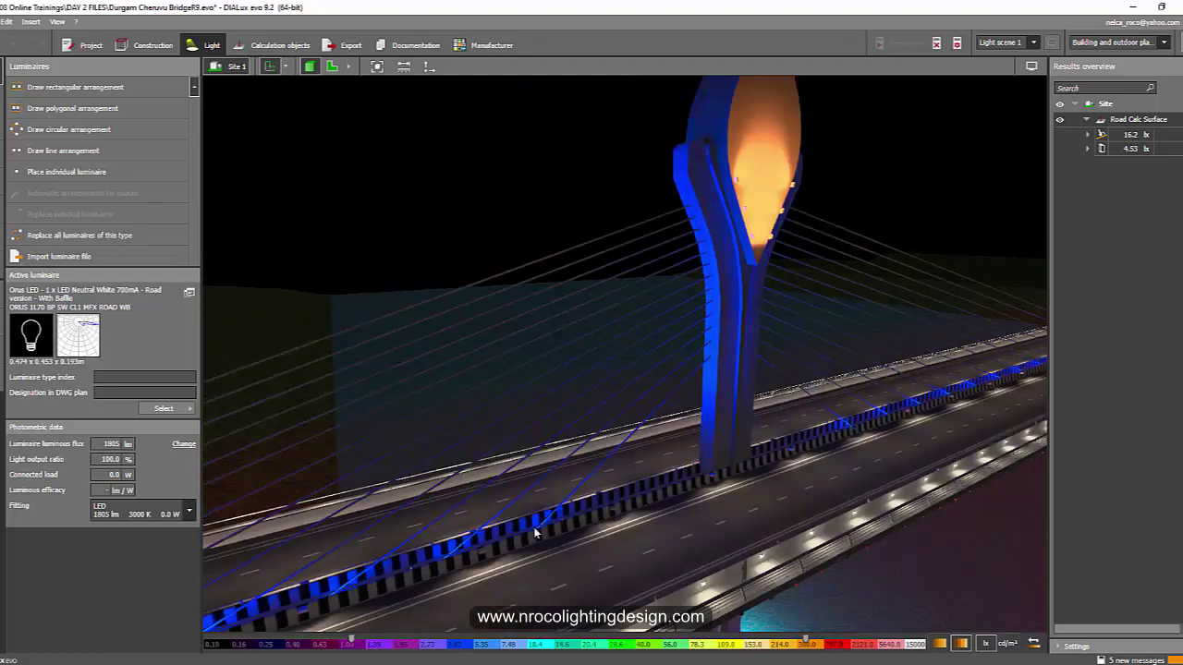
scroll(488, 553, up, 5)
scroll(729, 368, down, 5)
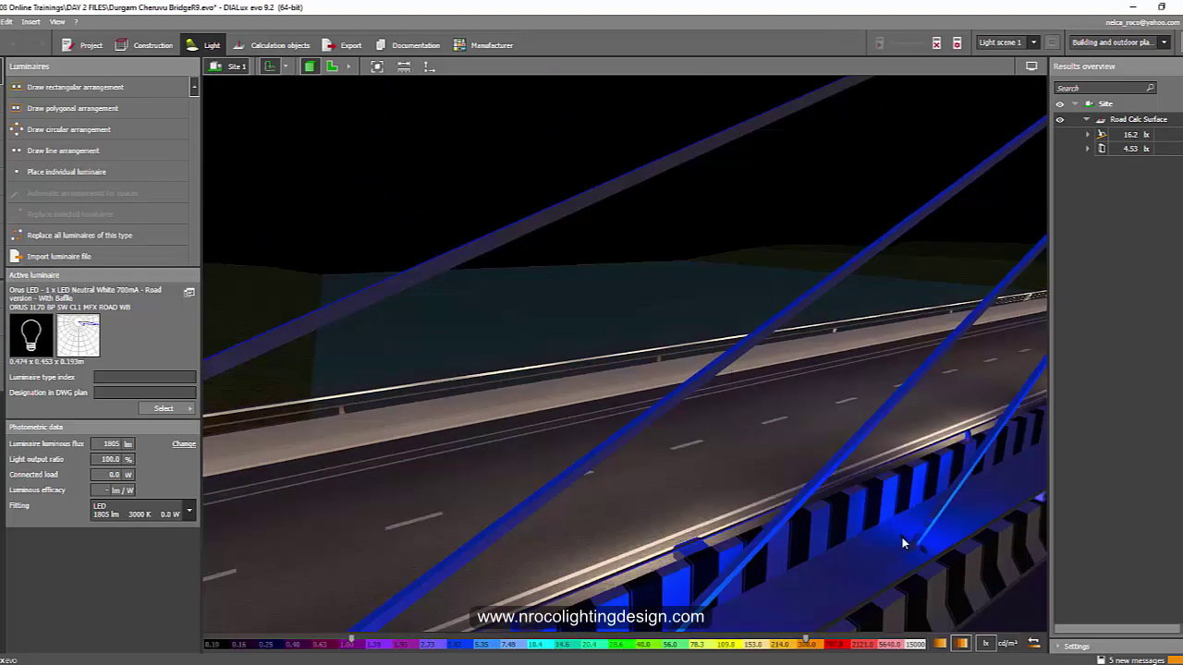
click(904, 544)
click(424, 167)
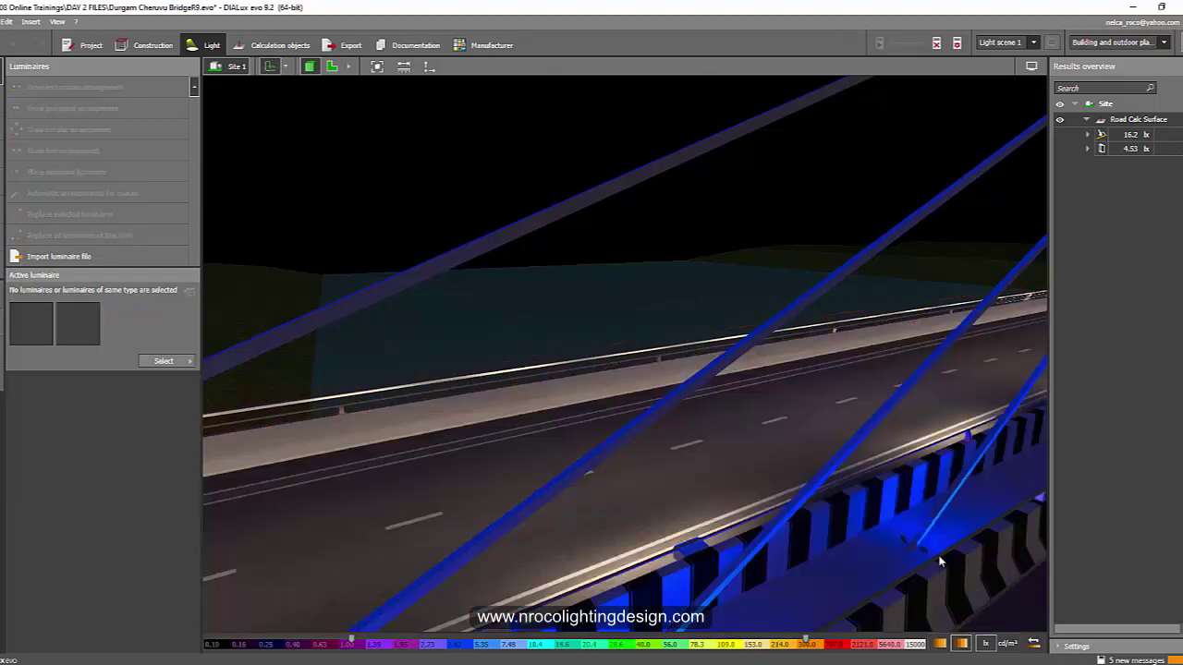
click(911, 541)
click(897, 541)
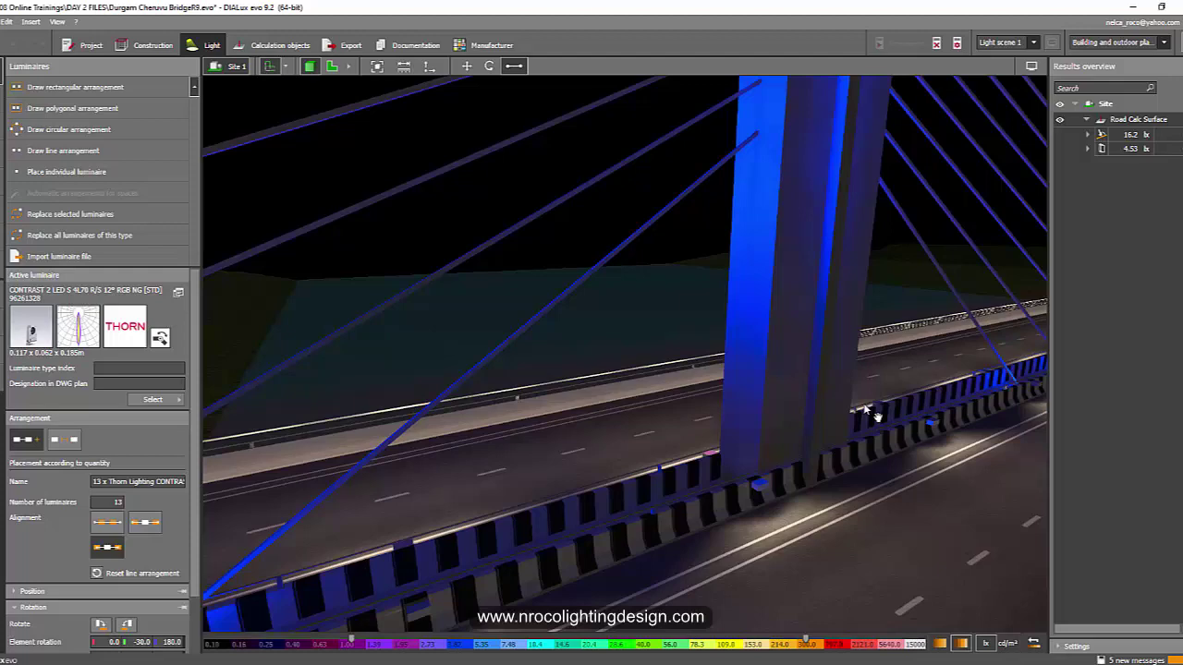
Review the lighting on the pylon and cables and along the full length of the Durgam Cheruvu Bridge
scroll(866, 412, down, 5)
middle_drag(866, 411, 596, 341)
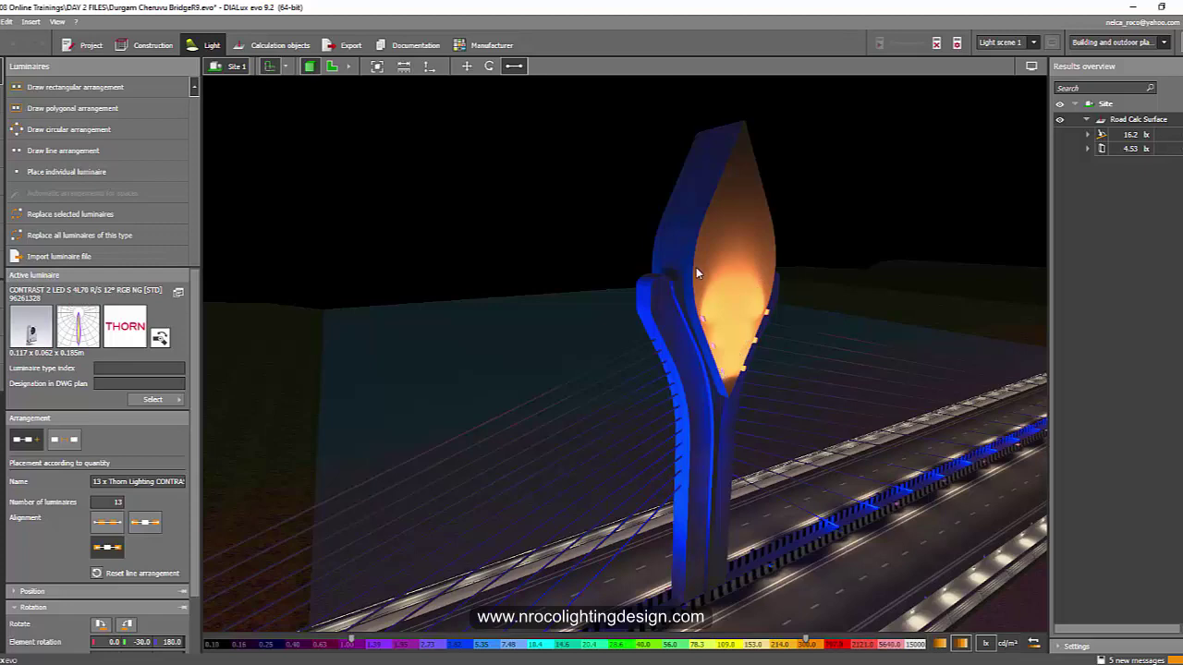
middle_drag(841, 248, 794, 246)
mouse_move(793, 250)
mouse_down()
mouse_move(783, 242)
mouse_move(783, 264)
mouse_up()
middle_drag(636, 373, 683, 354)
scroll(711, 353, down, 3)
scroll(829, 346, down, 3)
middle_drag(830, 345, 776, 347)
drag(777, 352, 902, 366)
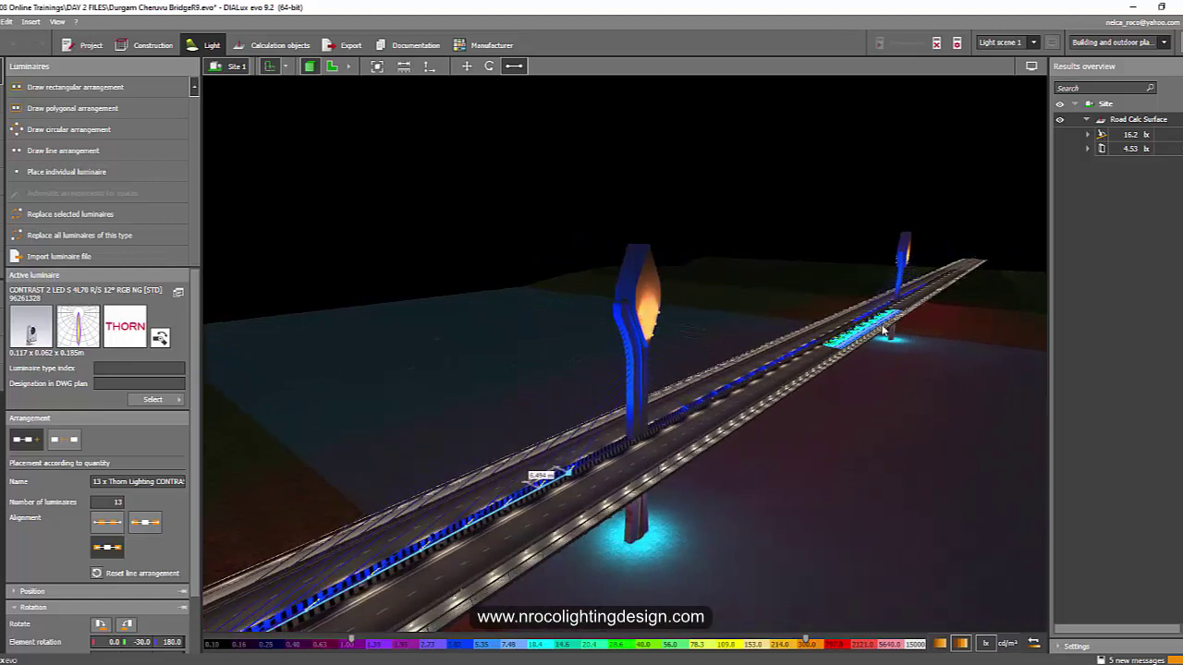
scroll(849, 341, up, 3)
scroll(849, 348, down, 3)
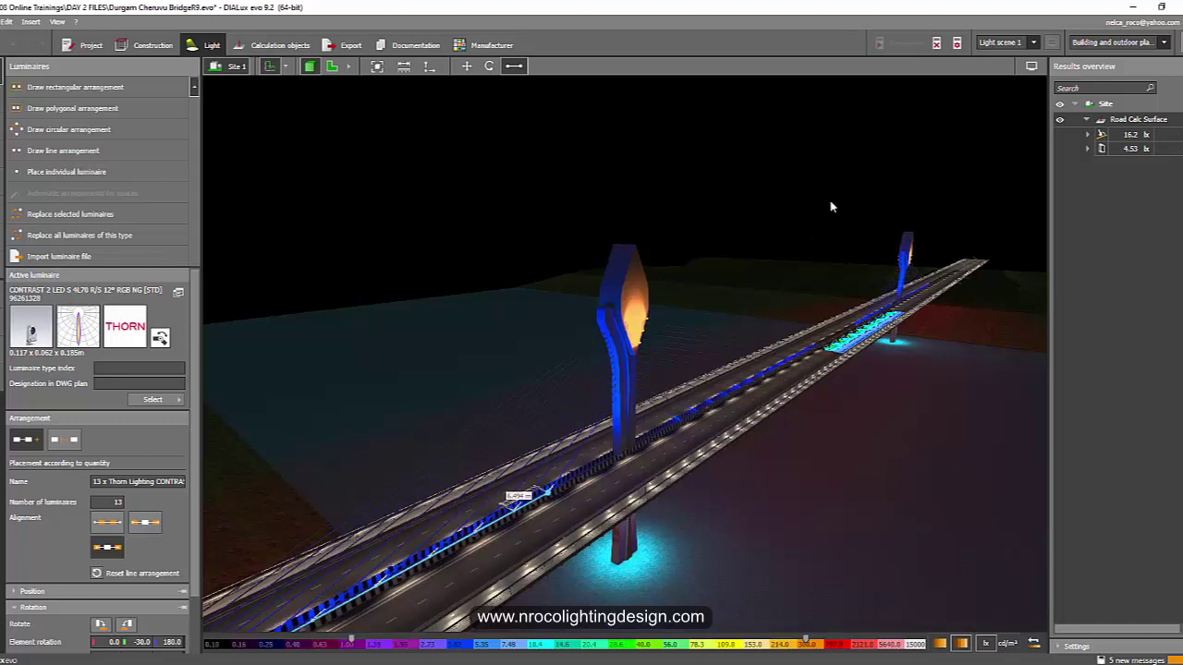
middle_drag(819, 197, 821, 193)
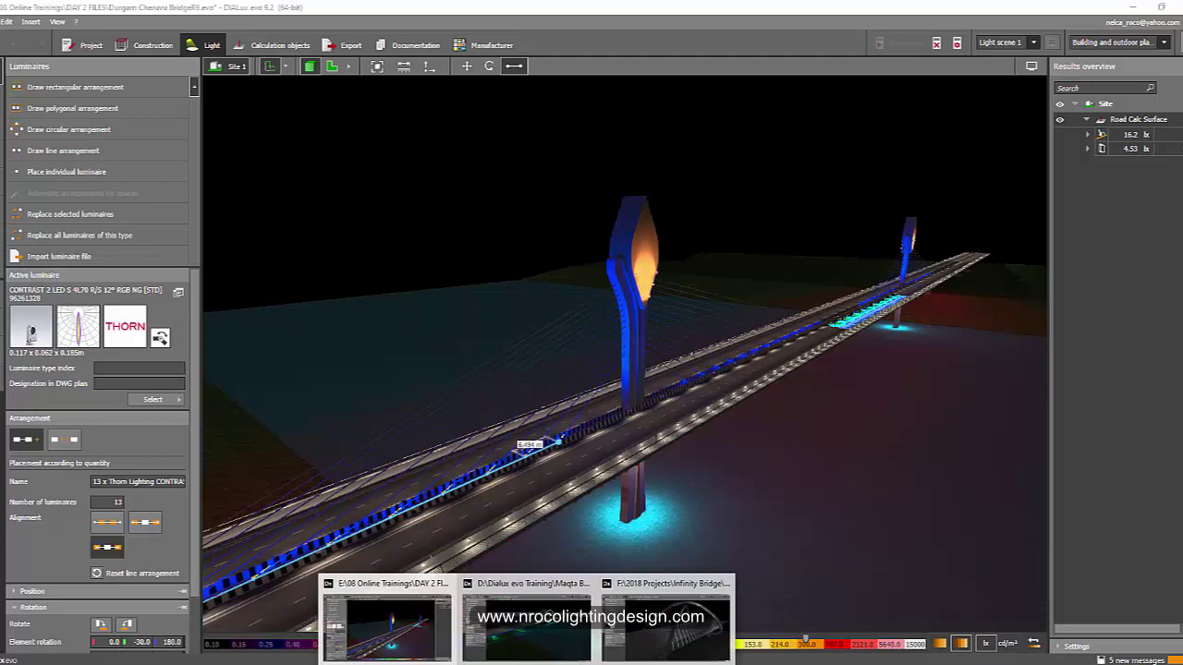
Switch to the Maqta Bridge project, dismiss the save reminder and view the illuminated arches from the side
click(665, 629)
mouse_move(631, 379)
right_down()
mouse_move(655, 379)
mouse_move(613, 376)
right_up()
middle_drag(657, 385, 695, 375)
right_drag(663, 385, 713, 377)
drag(714, 381, 806, 281)
middle_drag(804, 281, 799, 287)
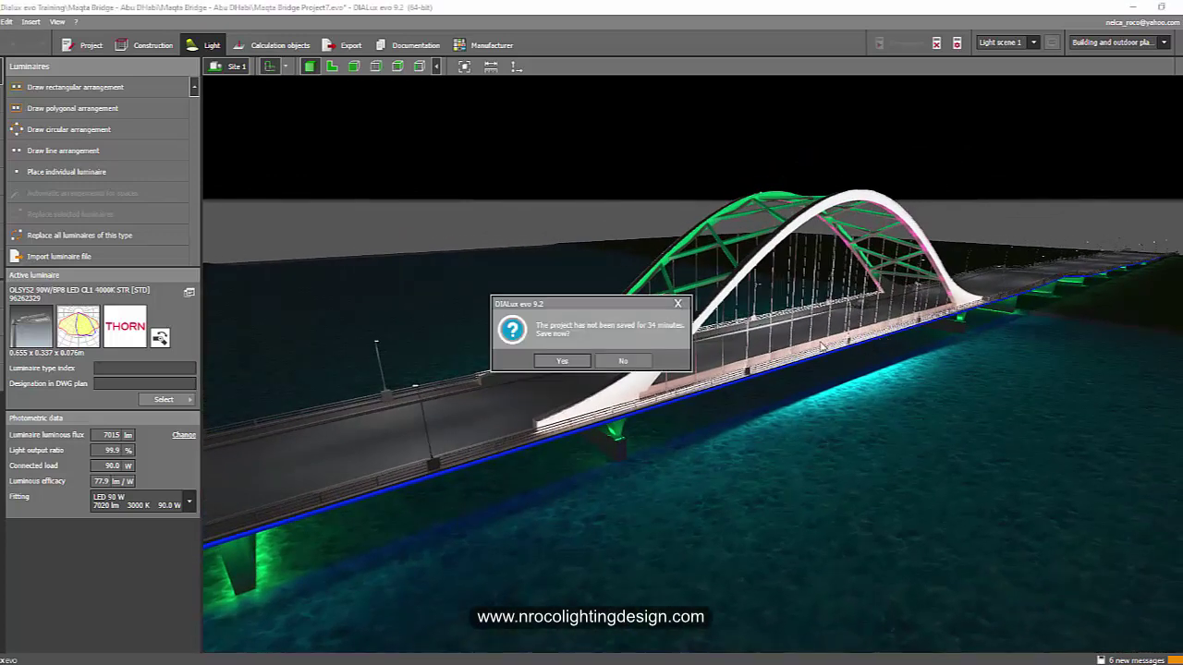
click(681, 305)
drag(866, 369, 905, 380)
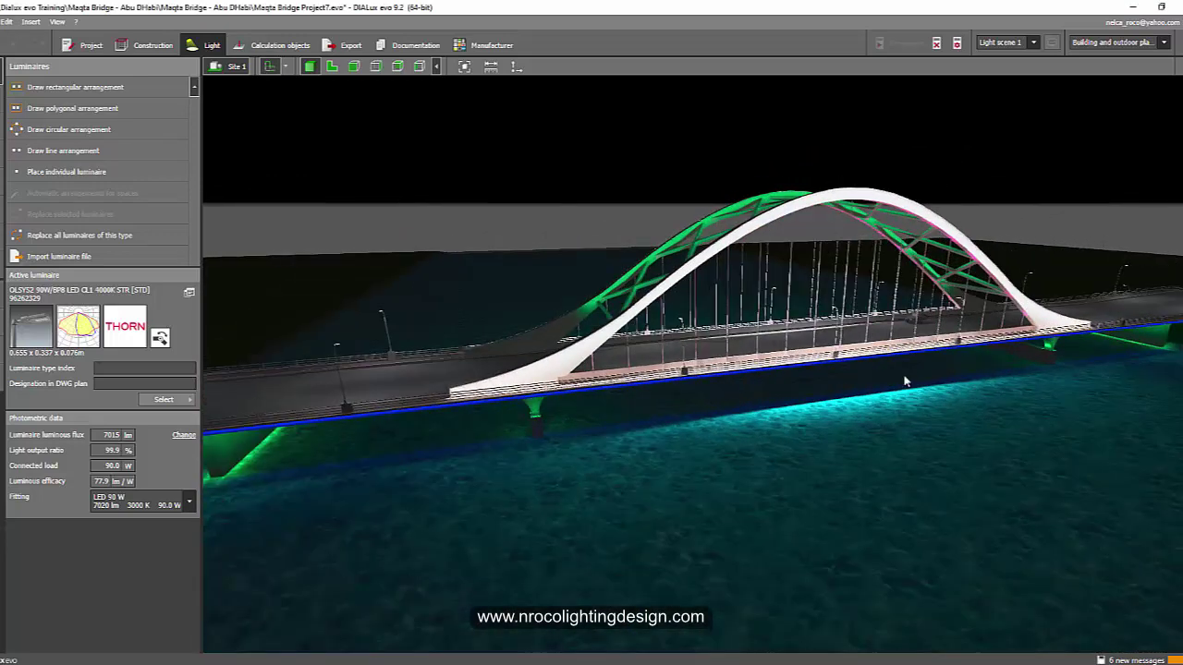
Turn off the grey background behind the Maqta Bridge in the view's display options
click(1178, 67)
click(1104, 85)
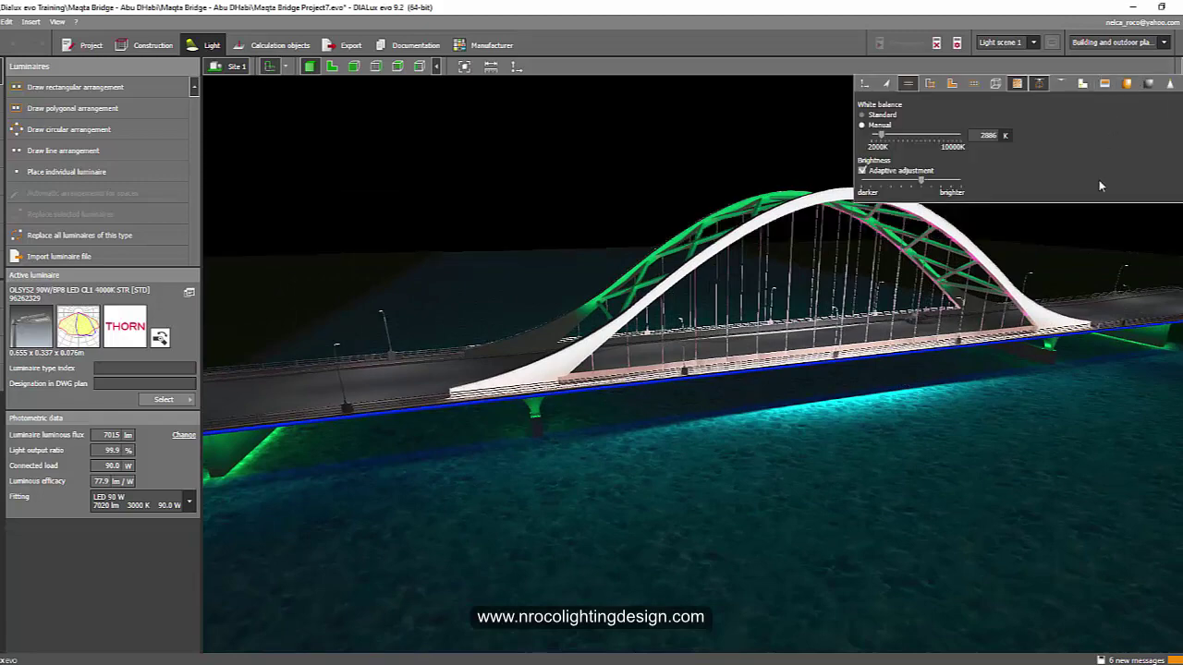
drag(1068, 251, 987, 312)
Inspect the SATIN2 luminaires along the Maqta Bridge deck edge and the green luminaires on the arch, leaving nothing selected
middle_drag(993, 505, 959, 461)
scroll(957, 416, up, 2)
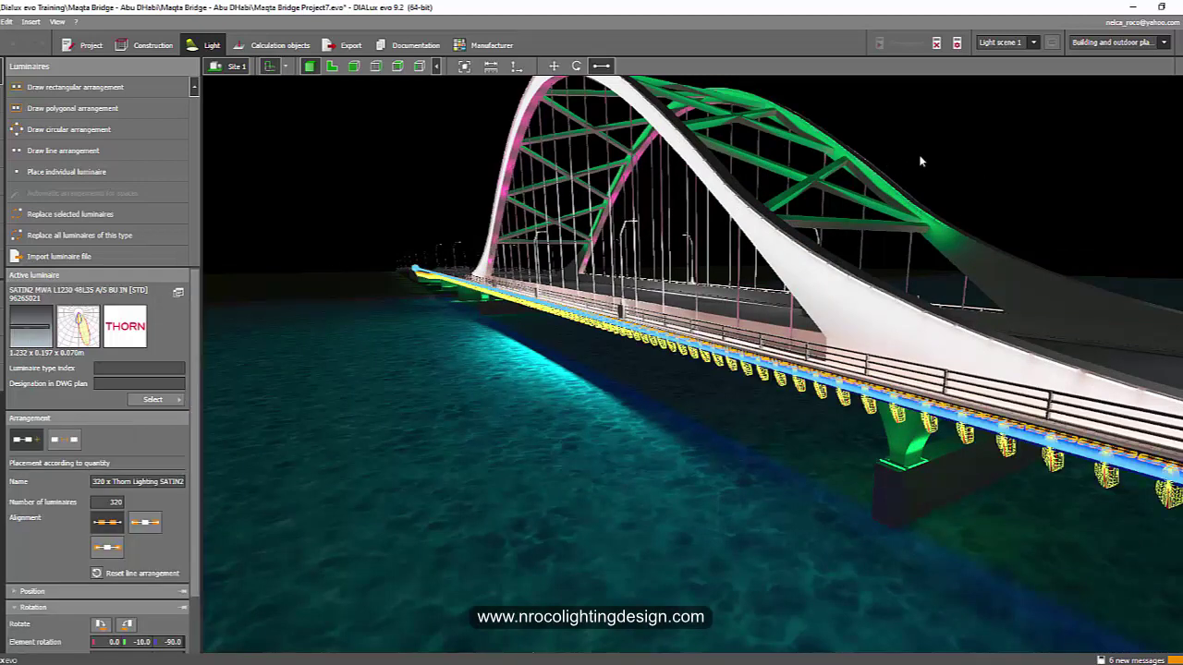
click(922, 159)
middle_drag(921, 159, 948, 245)
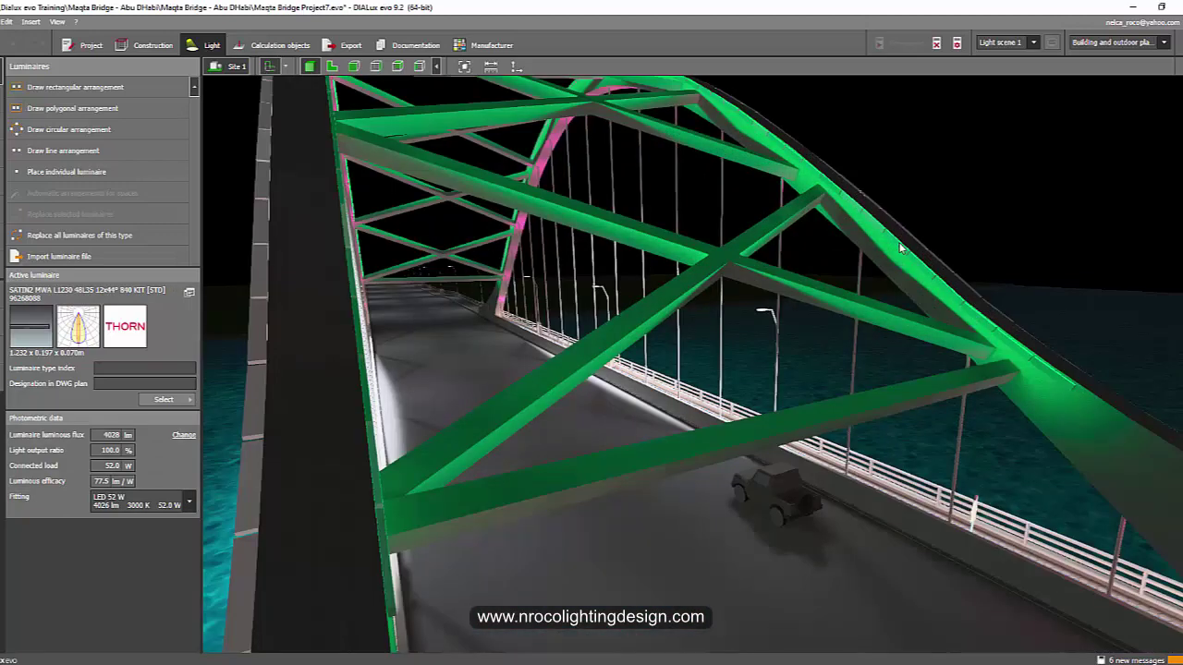
click(899, 247)
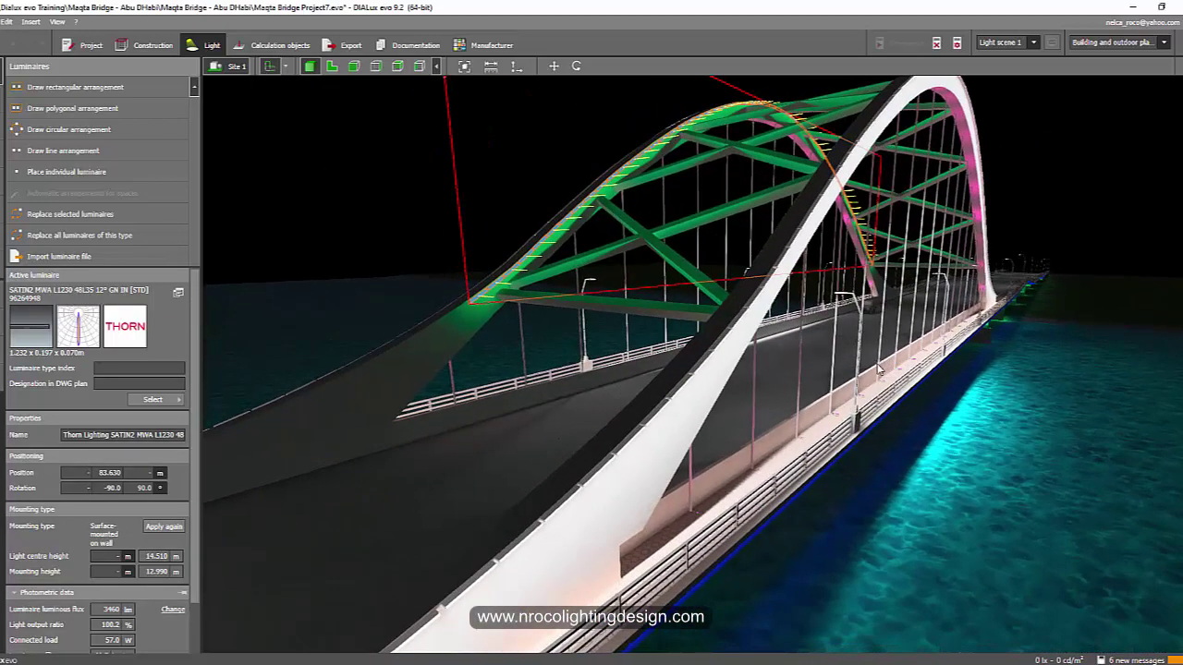
click(848, 389)
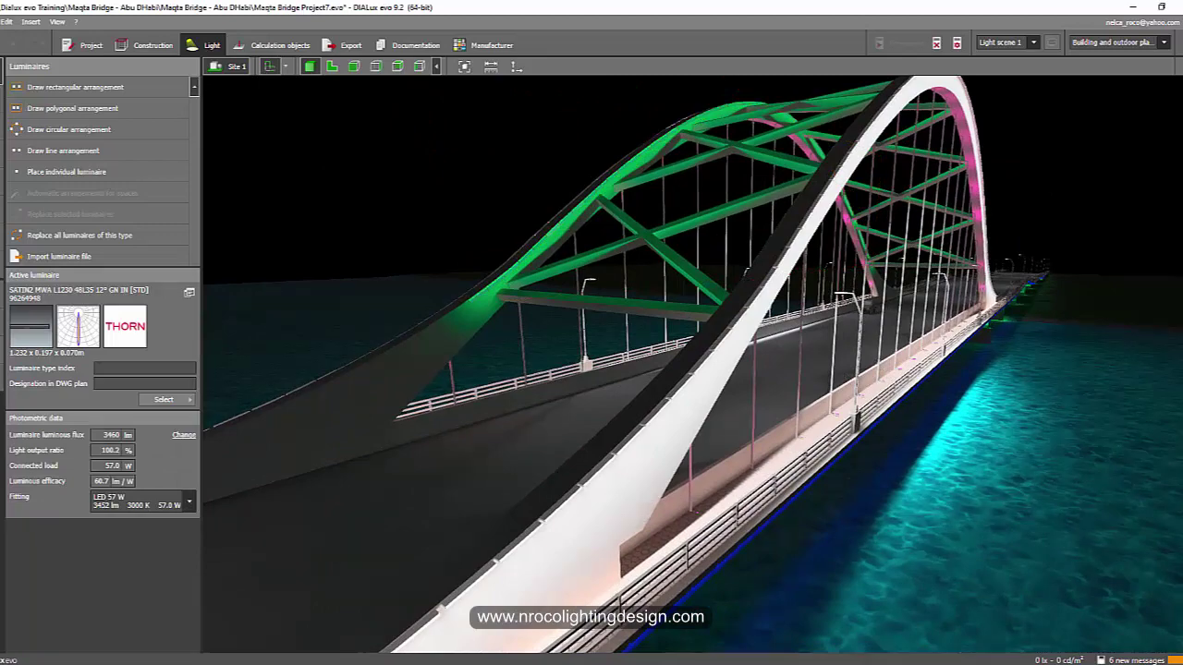
Switch to the Infinity Bridge project and view its arches and lit cables from another side
mouse_move(649, 658)
click(651, 638)
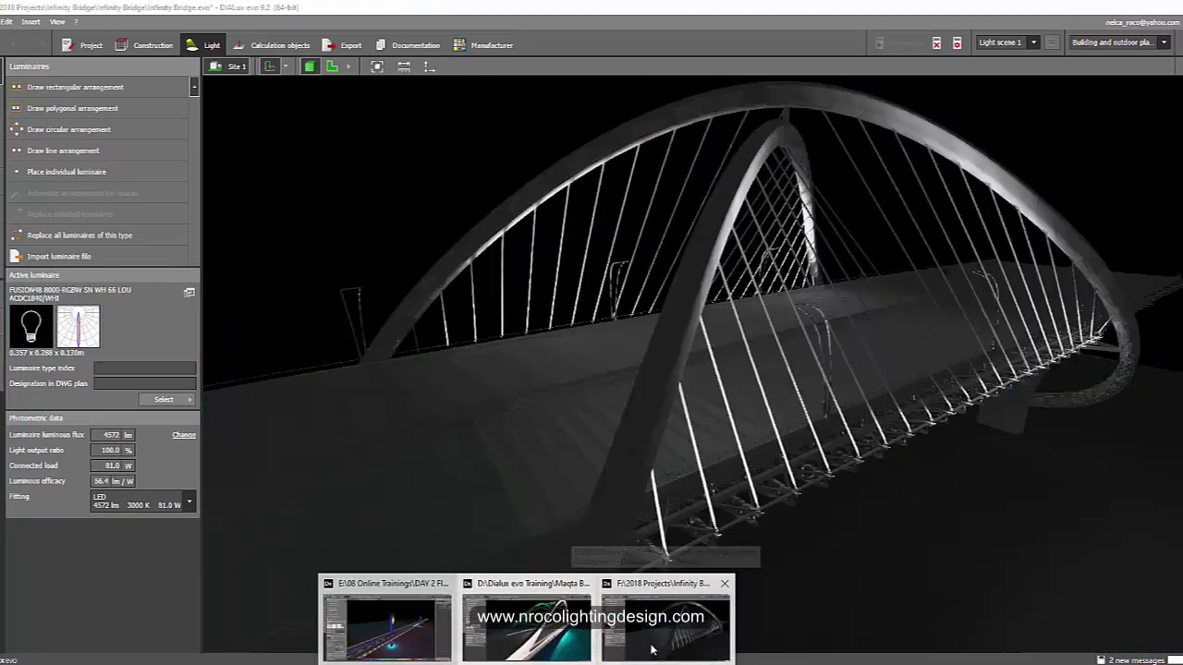
click(676, 302)
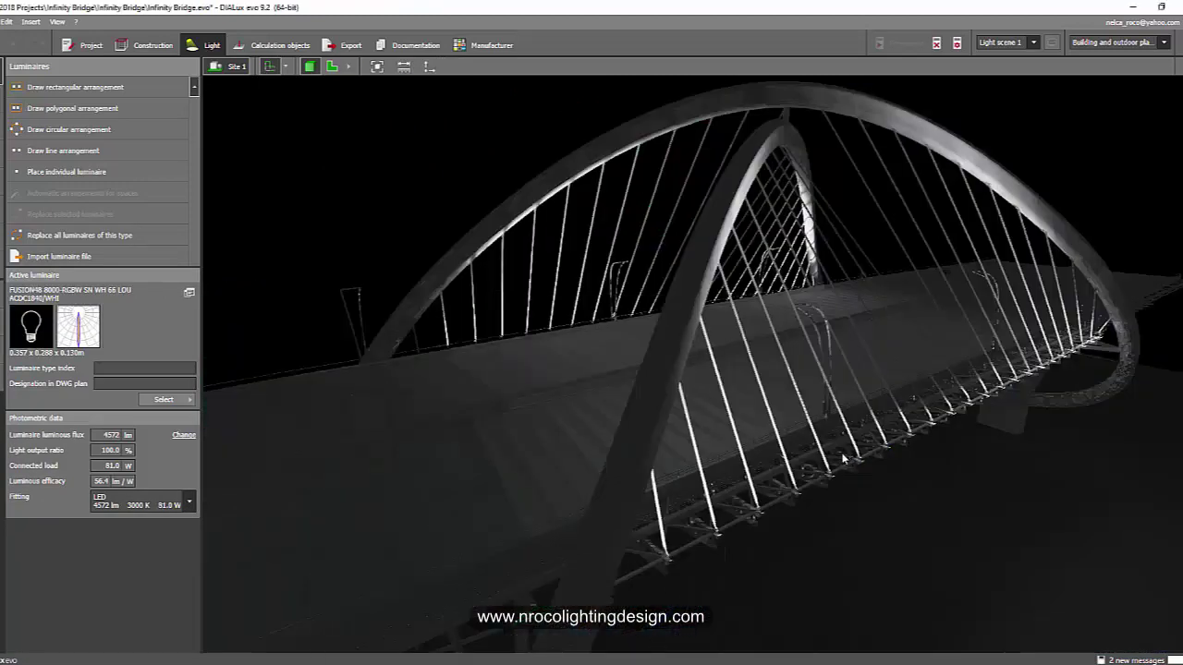
drag(843, 459, 621, 467)
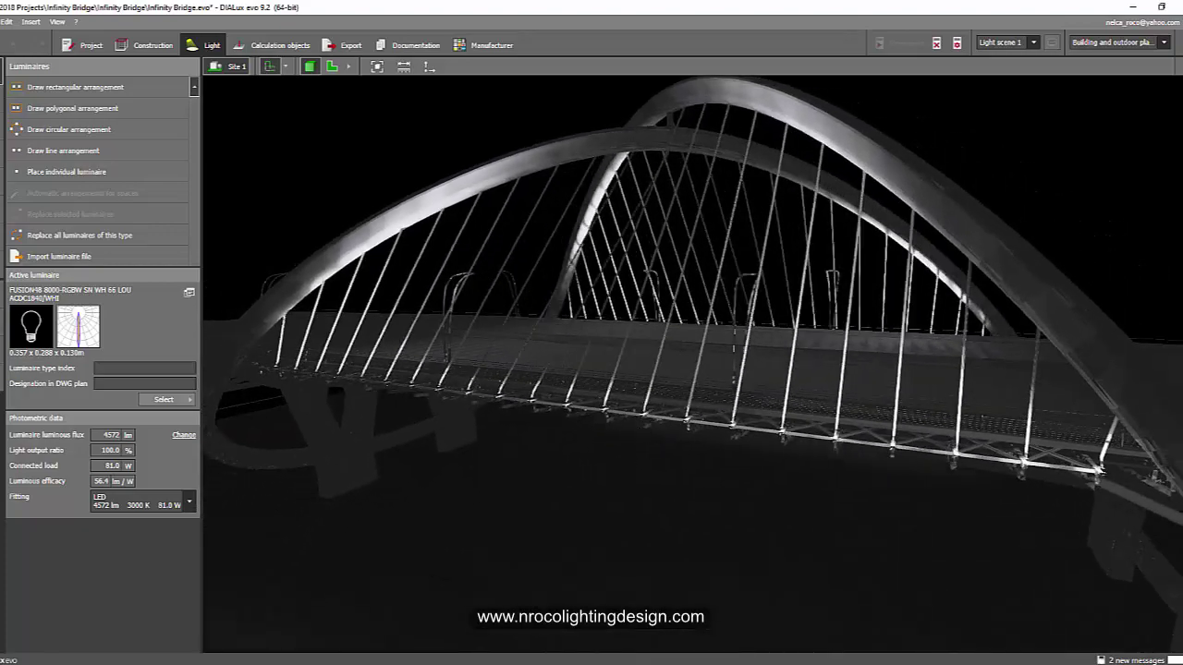
Check the infinity bridge image in the picture viewer, and return to the Infinity Bridge model to compare its arches
click(687, 653)
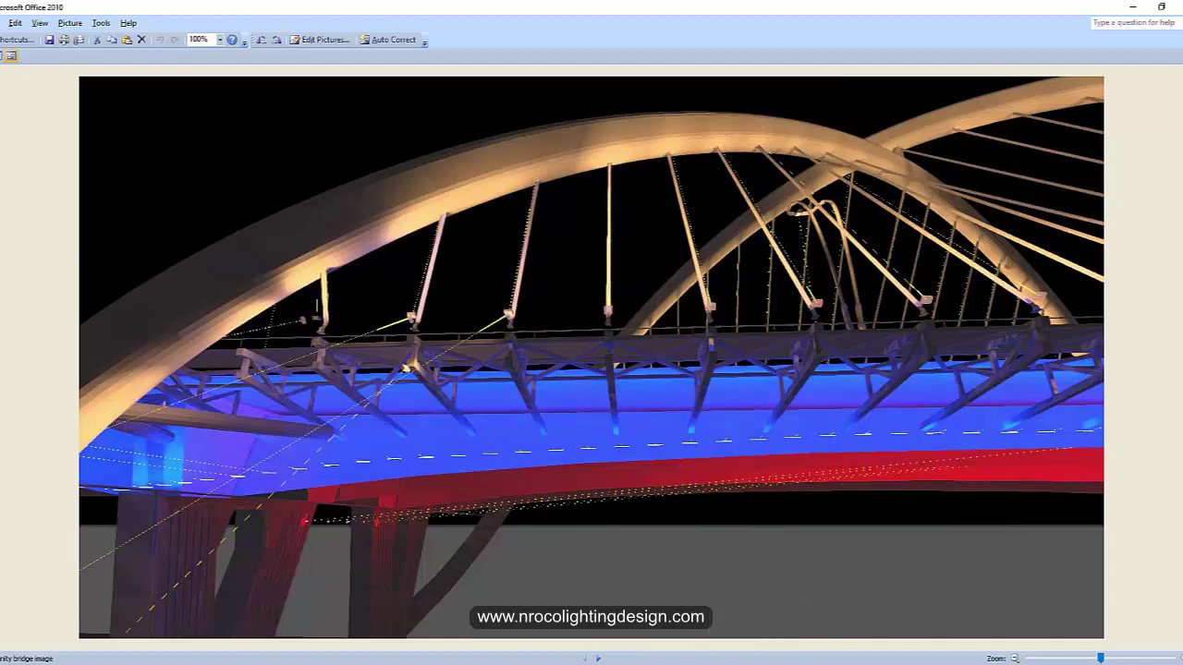
mouse_move(526, 664)
click(672, 623)
right_drag(658, 469, 634, 462)
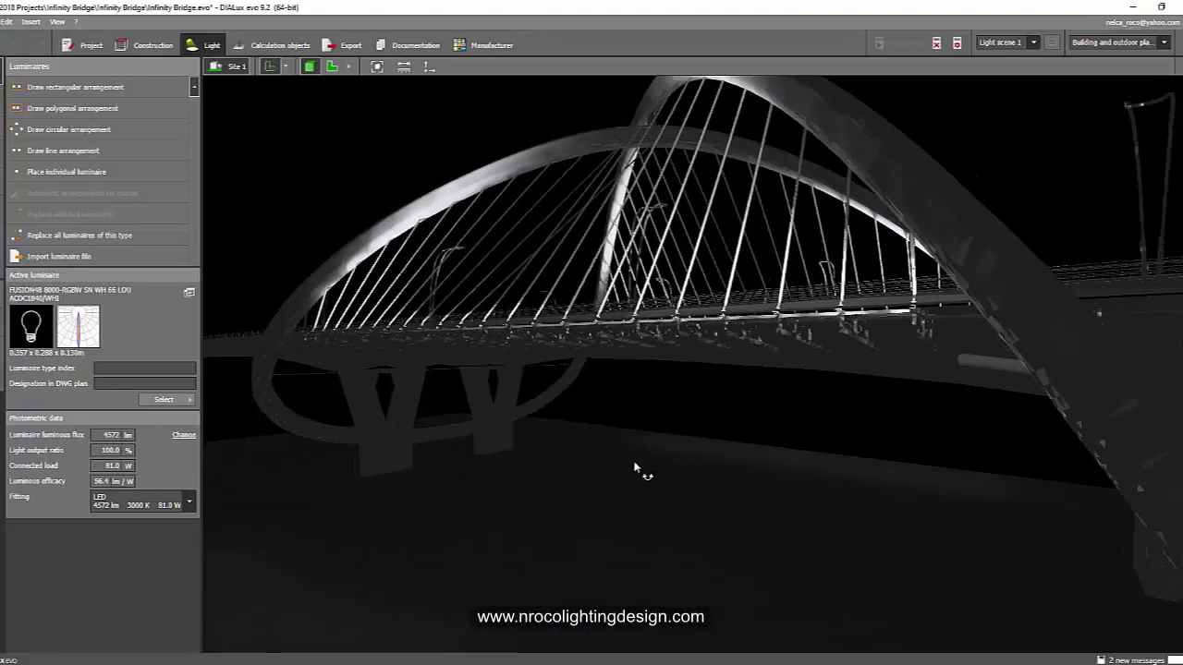
drag(635, 469, 763, 497)
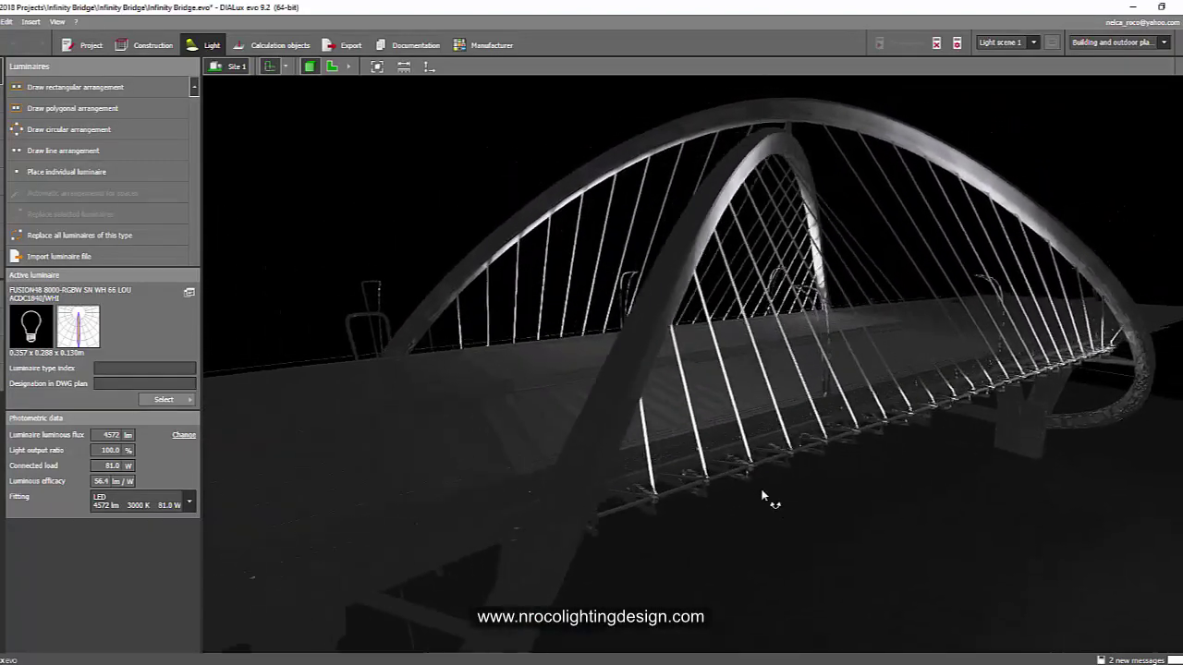
right_drag(762, 496, 745, 494)
Switch to the picture viewer and browse the Infinity Bridge renderings and daytime perspective, returning to the first image
mouse_move(638, 662)
click(701, 625)
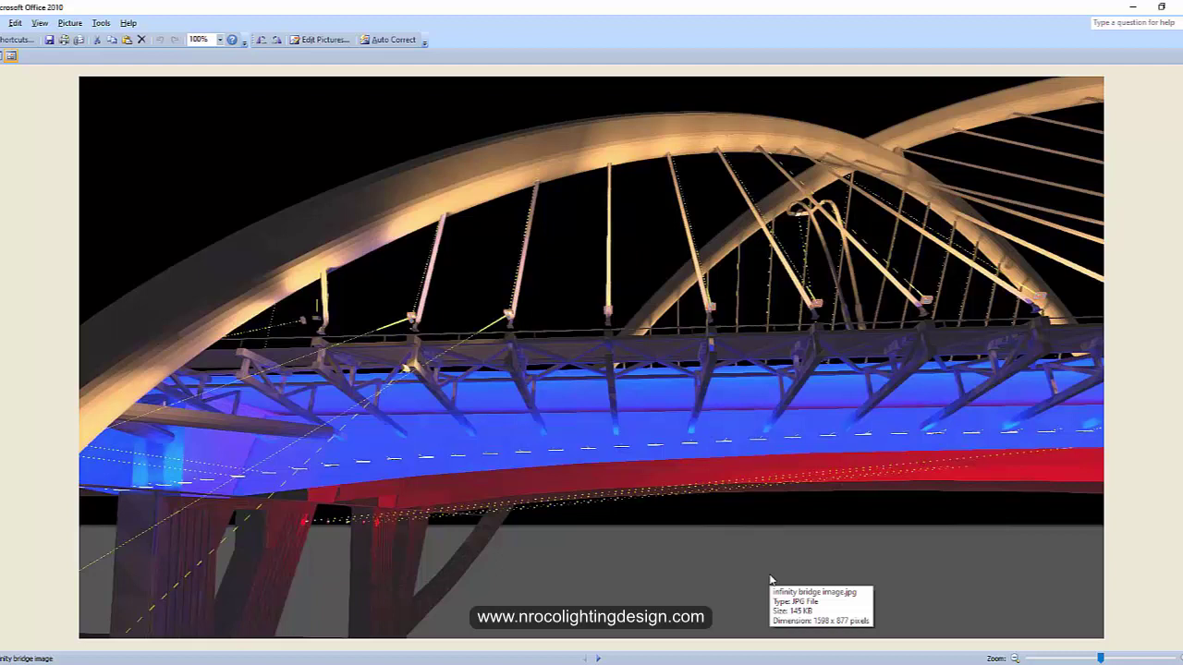
key(Right)
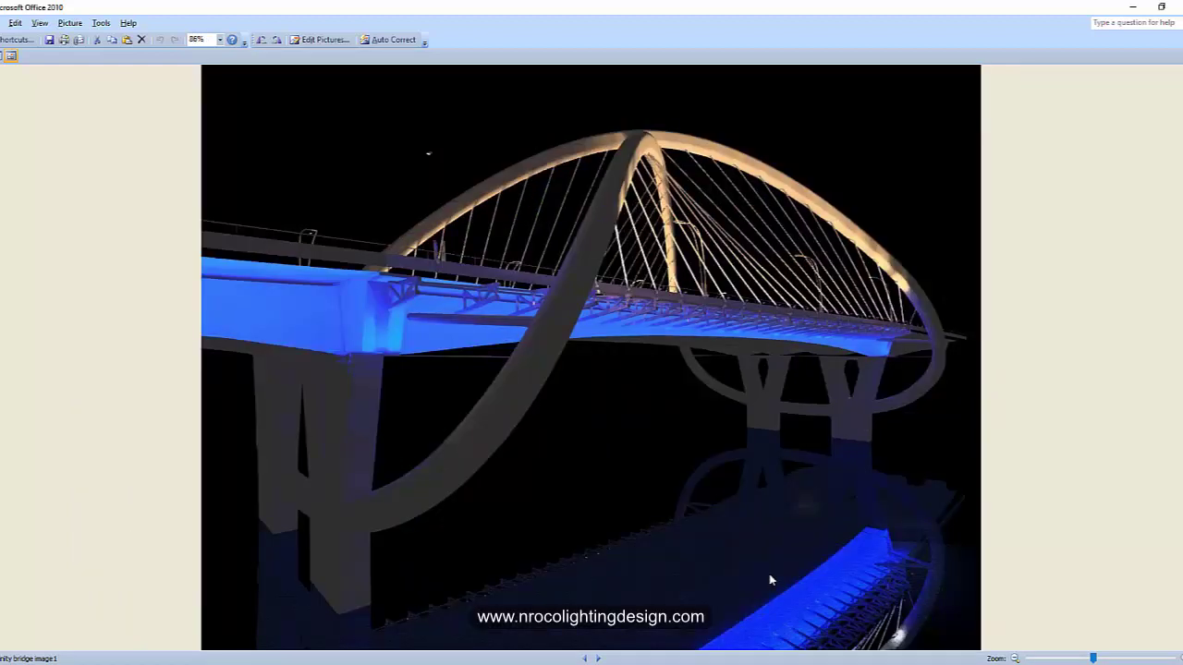
scroll(772, 580, up, 1)
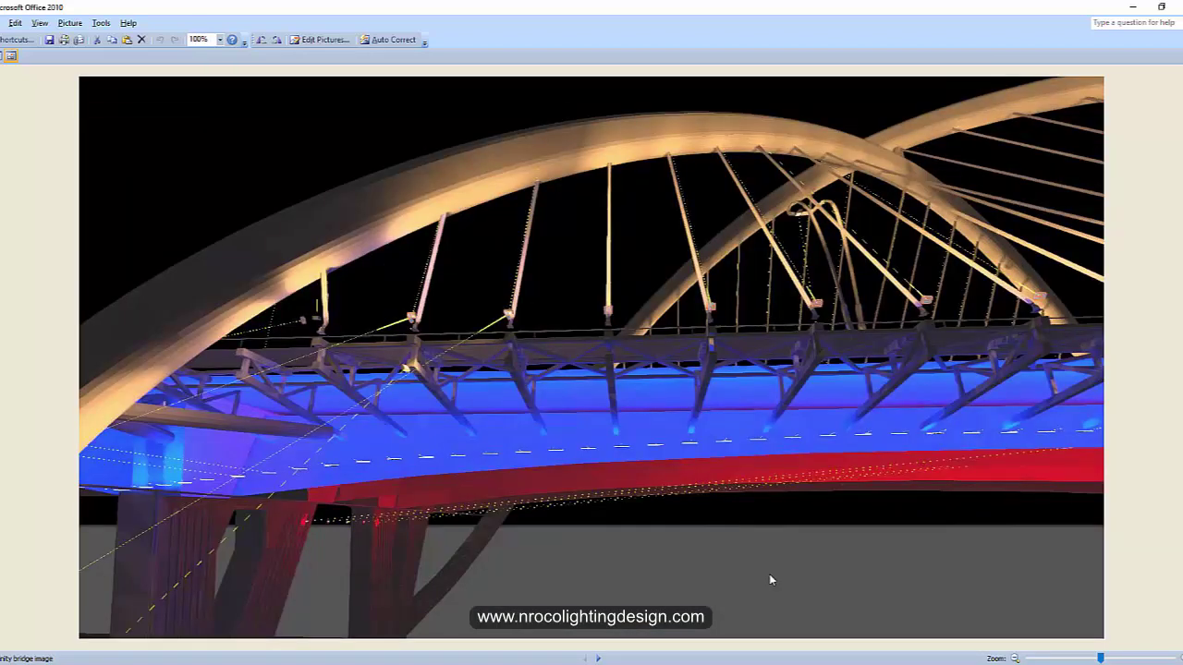
key(Right)
key(Right)
key(Right)
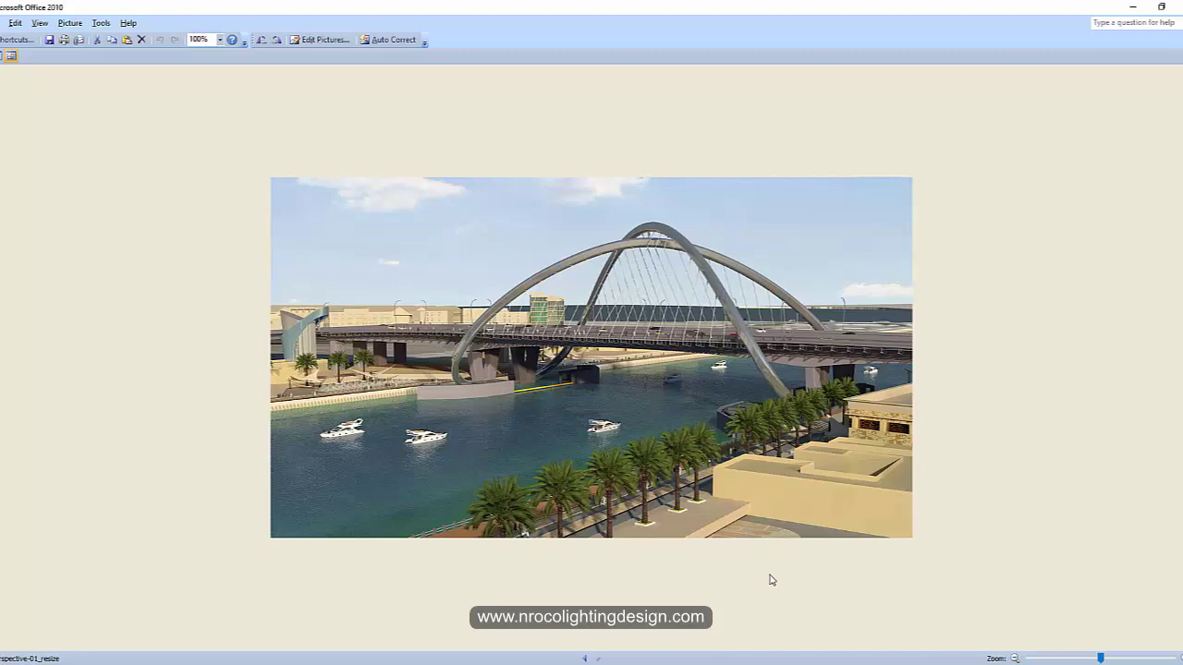
key(Left)
key(Left)
key(Left)
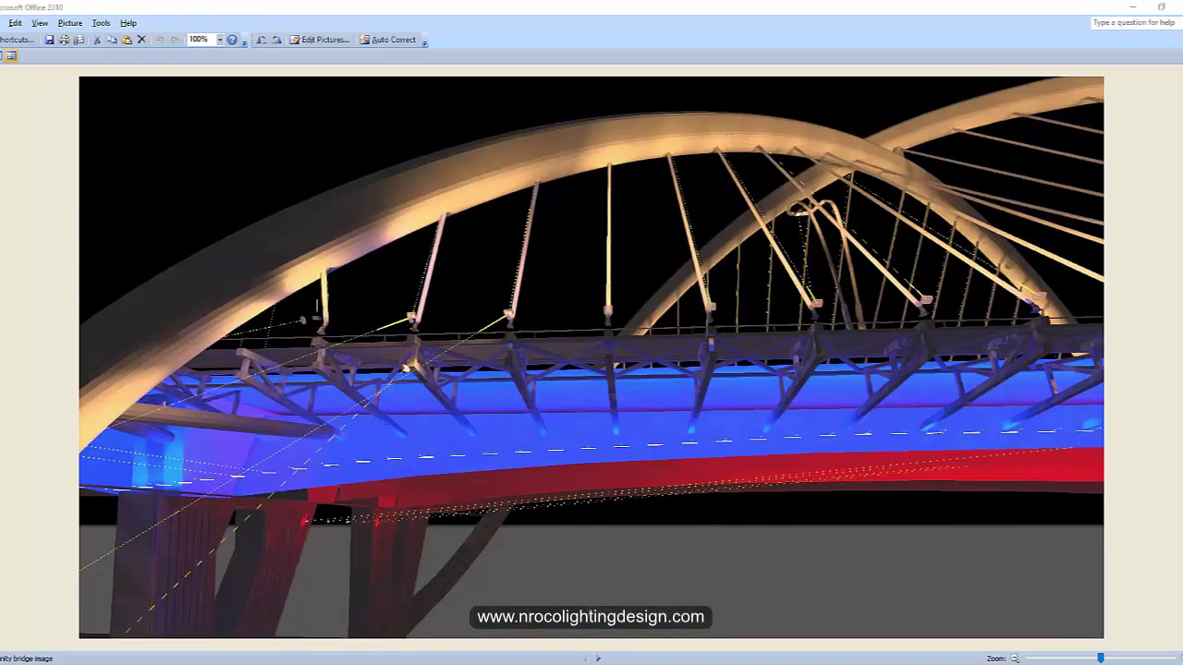
Switch back to the Infinity Bridge project in DIALux evo and view the bridge from the deck end
mouse_move(598, 659)
click(678, 638)
drag(643, 453, 708, 454)
drag(850, 475, 618, 485)
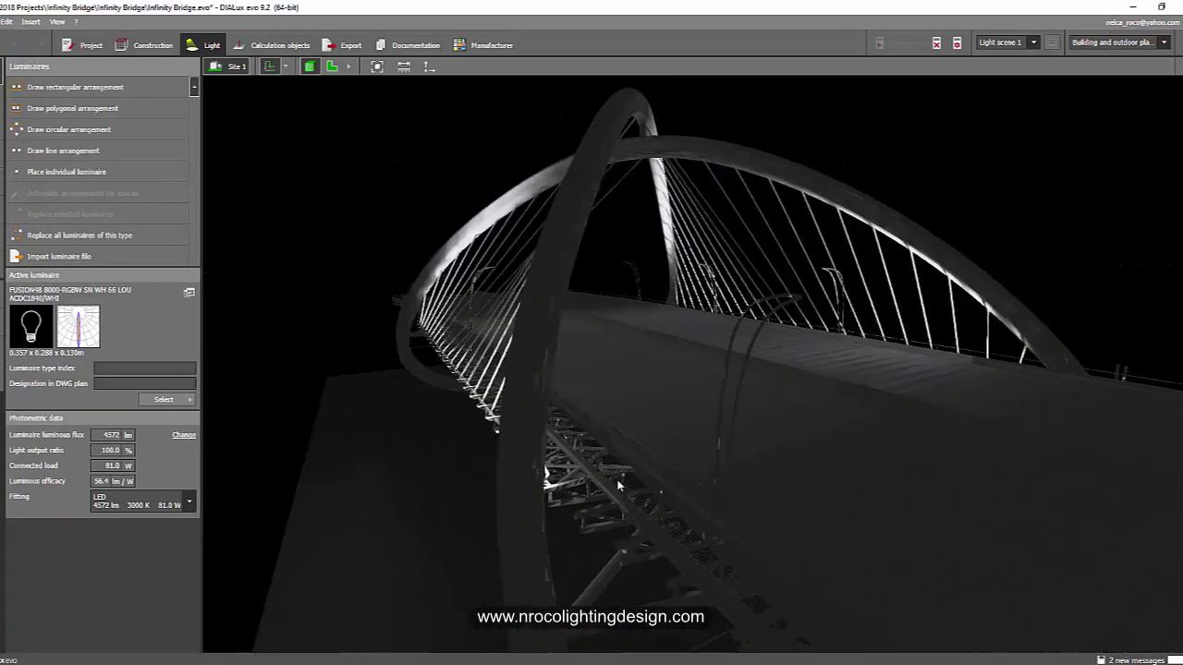
Switch to the Maqta Bridge project and view its lit arches from the deck end and from both sides
click(527, 662)
click(541, 630)
drag(724, 412, 632, 410)
scroll(632, 411, down, 2)
drag(536, 416, 607, 422)
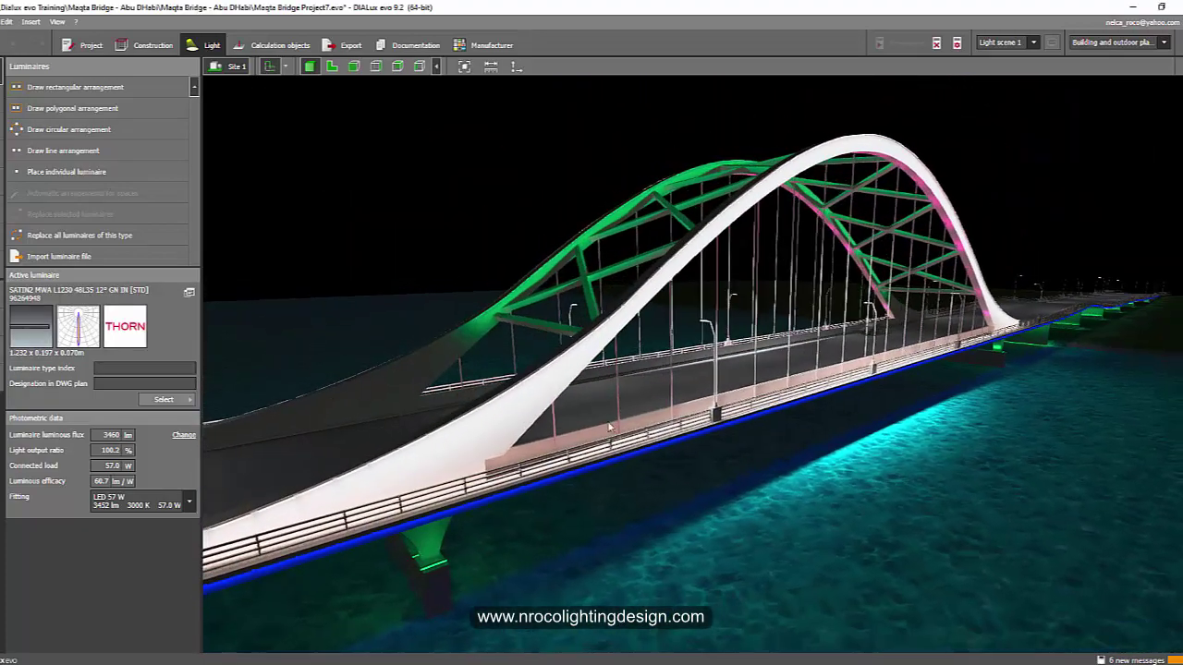
drag(507, 428, 541, 424)
right_drag(541, 424, 613, 419)
scroll(614, 422, down, 3)
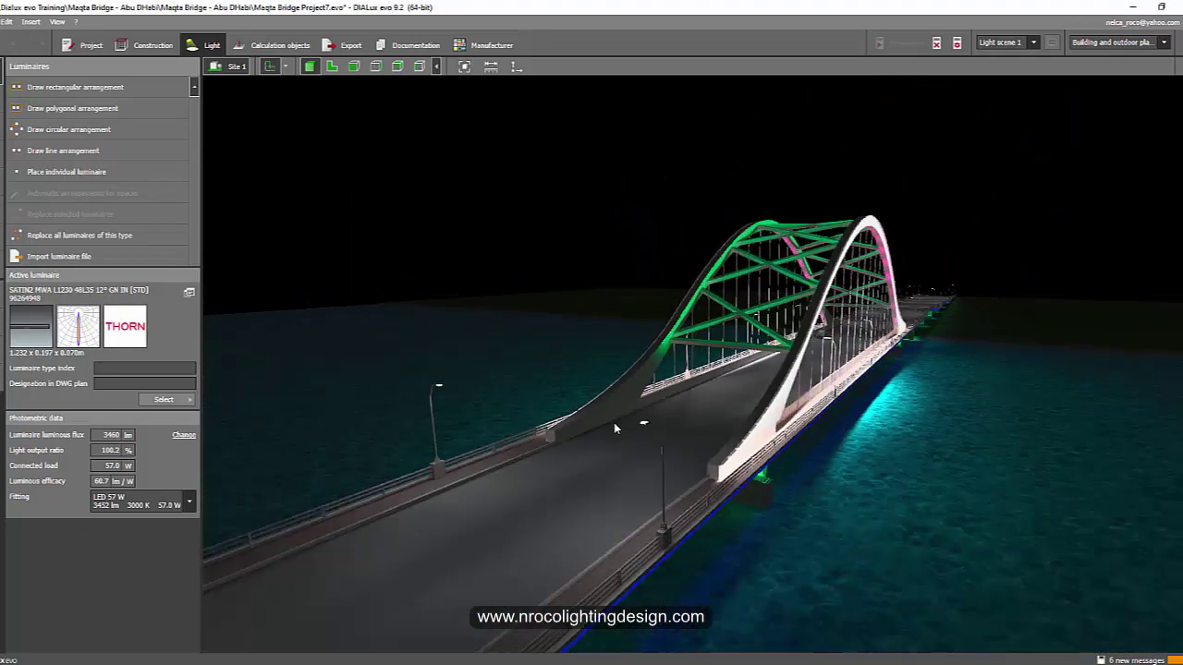
scroll(638, 425, up, 1)
drag(756, 368, 580, 356)
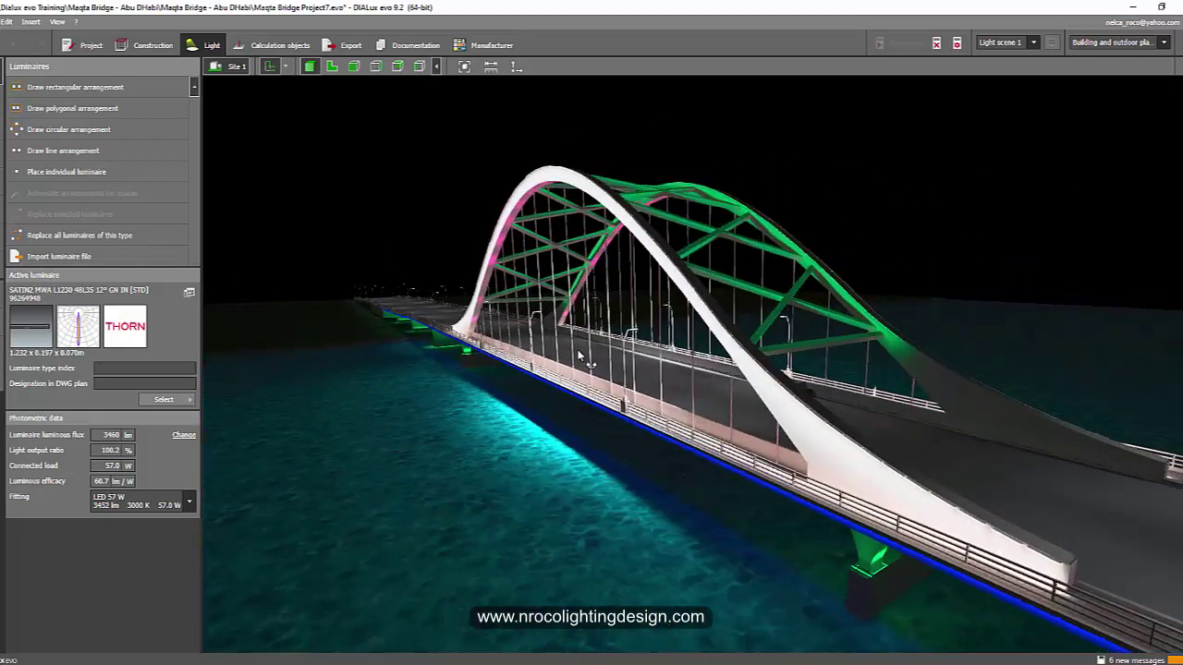
drag(746, 366, 665, 363)
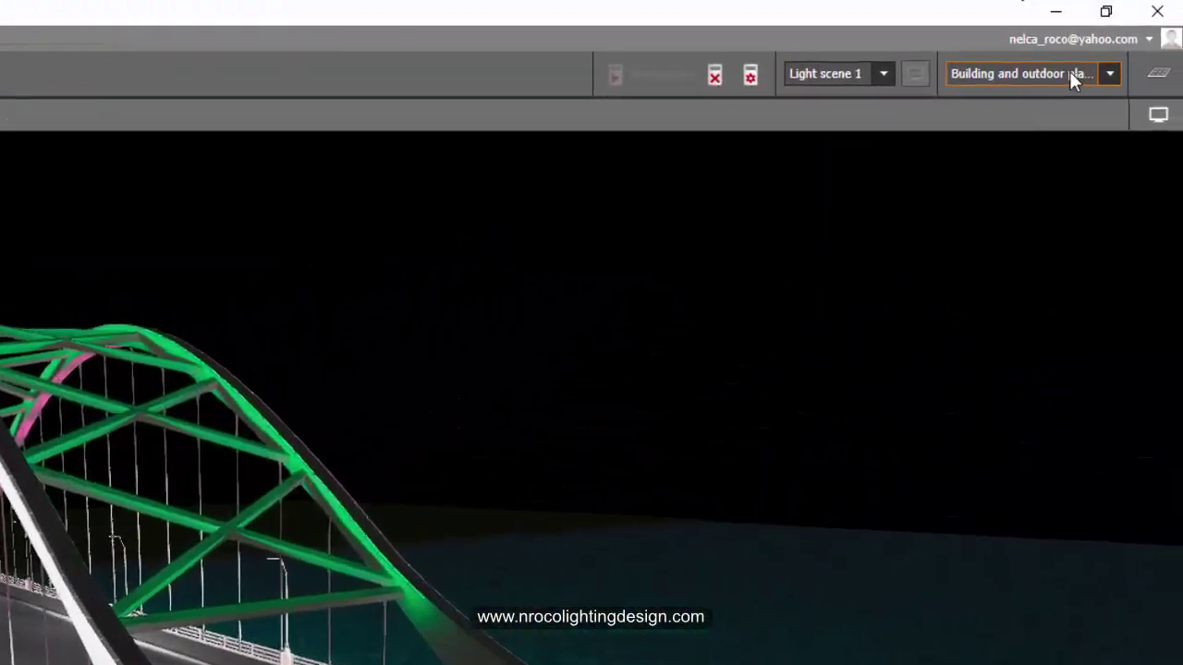
Switch to Street Lighting planning and review the roadway and sidewalk valuation fields and the pole arrangement in an enlarged preview
click(1140, 43)
click(1031, 148)
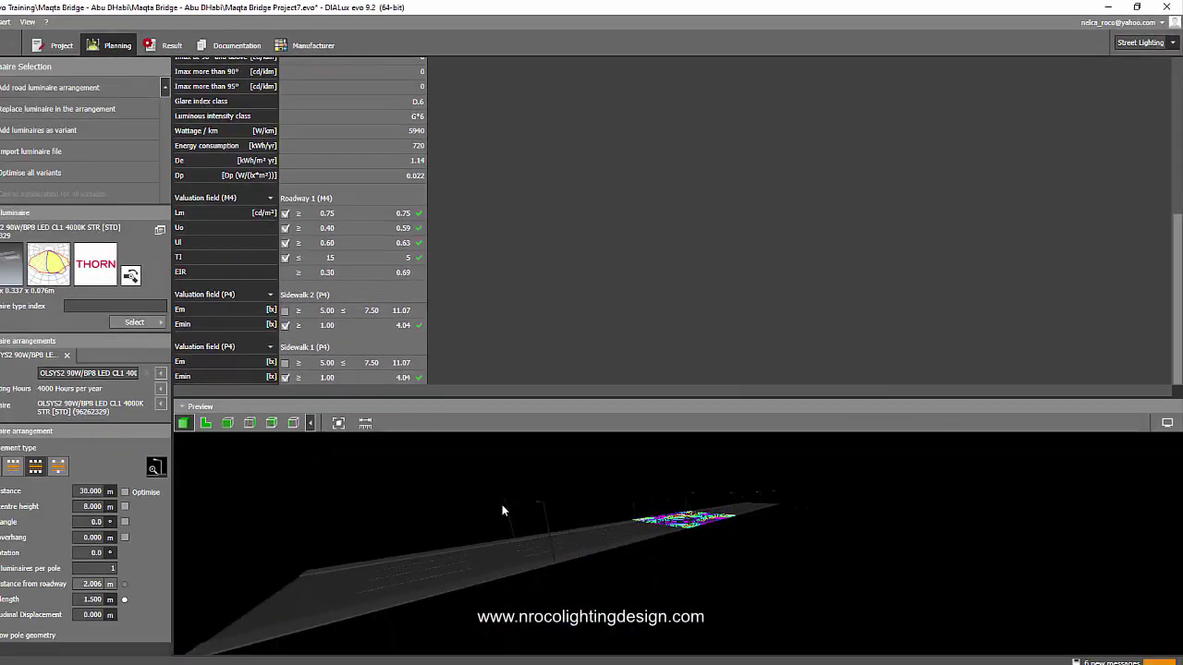
drag(501, 506, 540, 381)
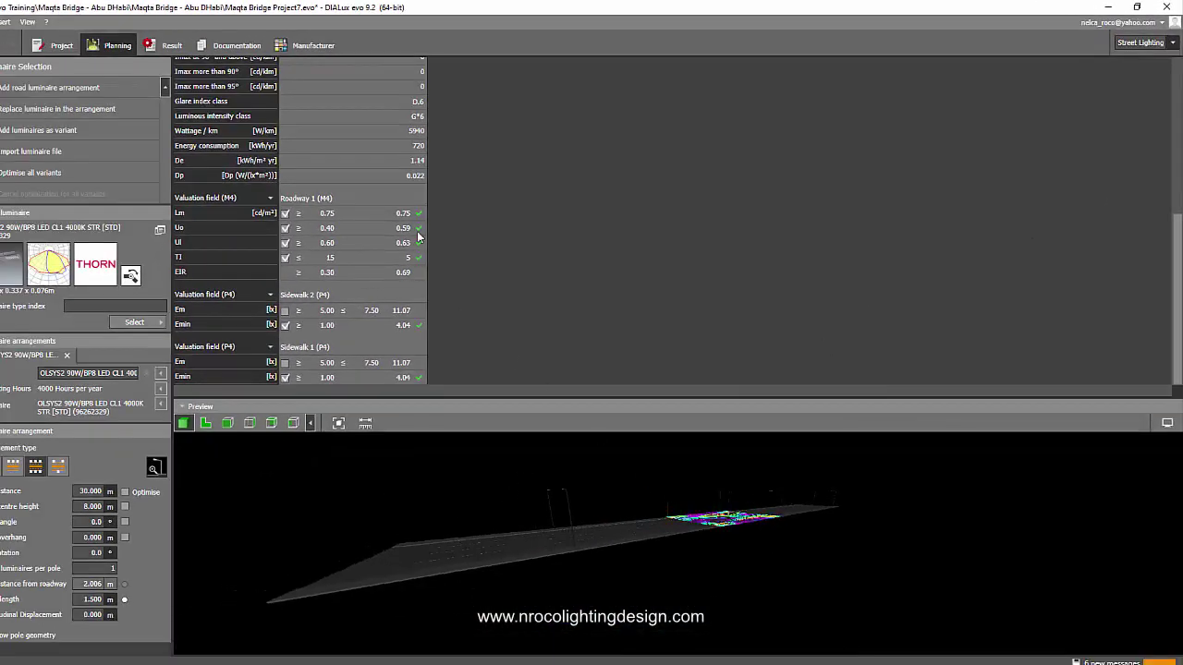
scroll(397, 229, up, 5)
scroll(384, 240, down, 5)
drag(524, 397, 549, 296)
drag(538, 384, 571, 419)
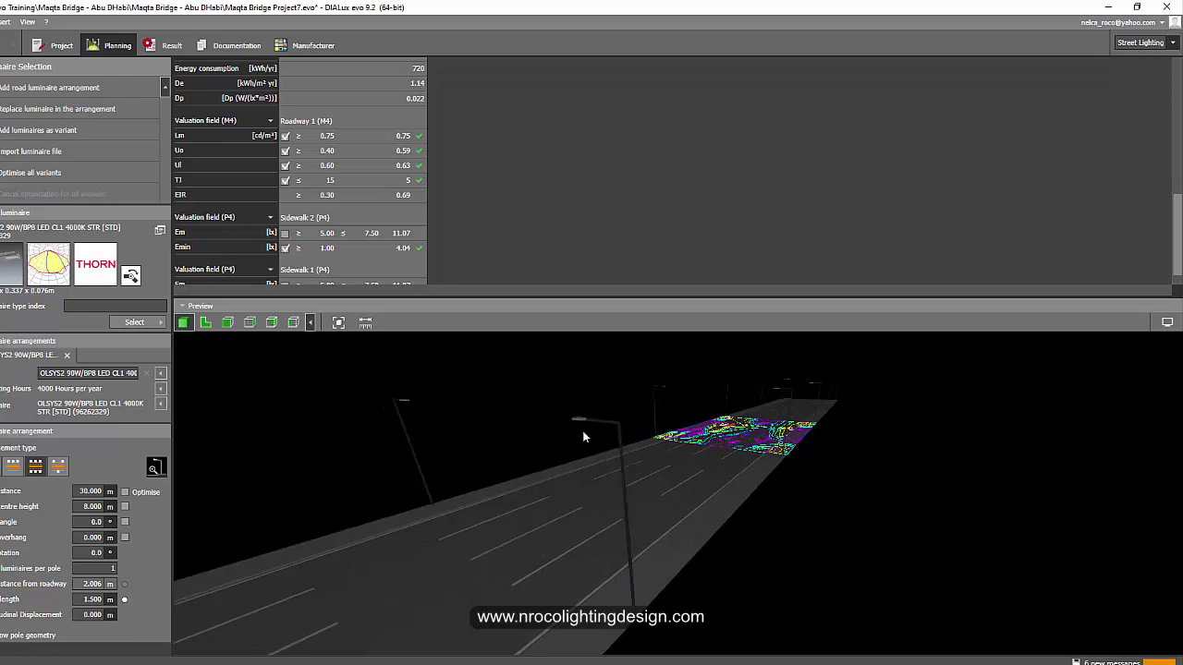
right_drag(467, 430, 621, 405)
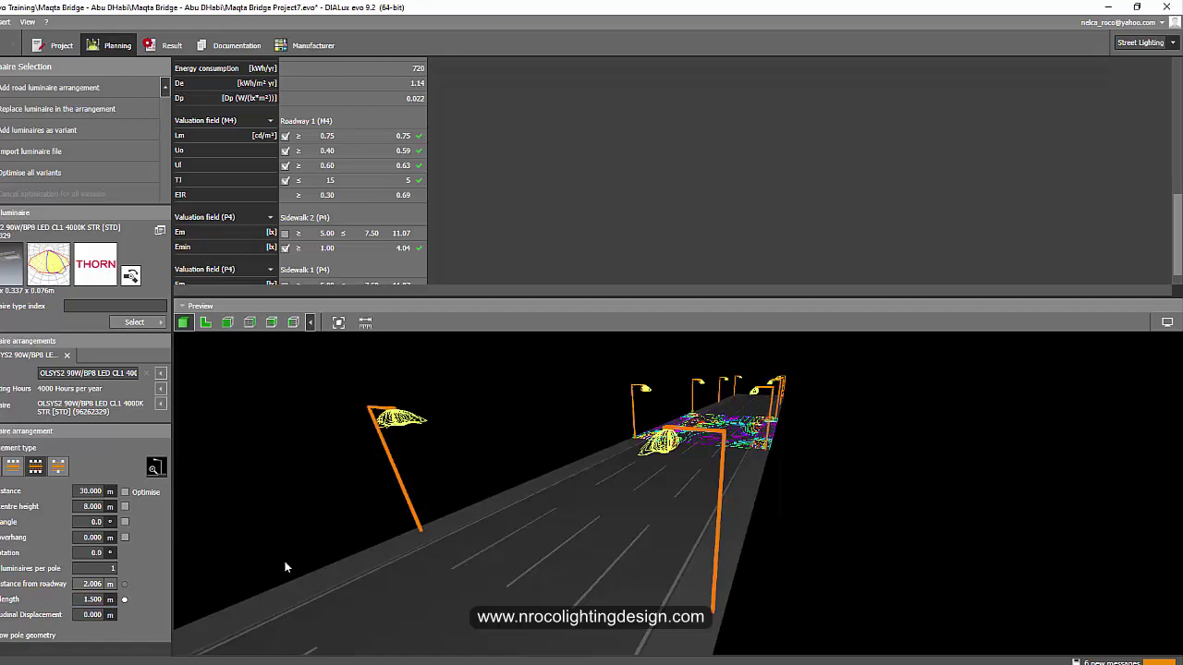
Return to building and outdoor planning and measure the spacing between two neighbouring street light poles in the floor plan
click(1137, 43)
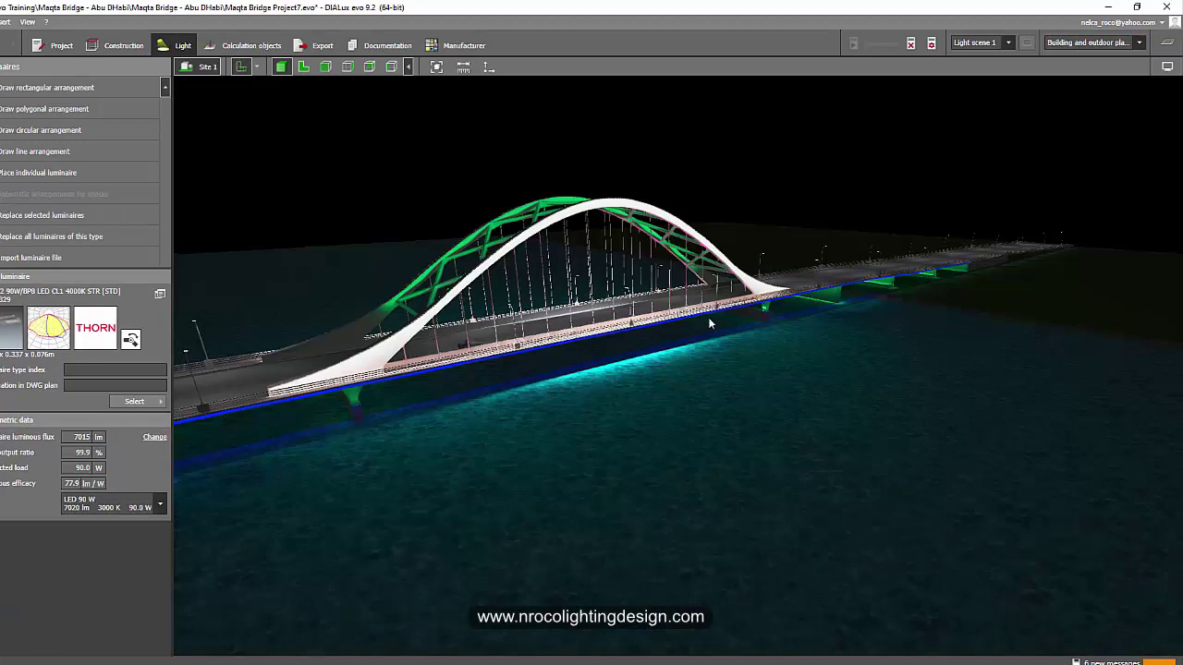
right_drag(636, 245, 772, 324)
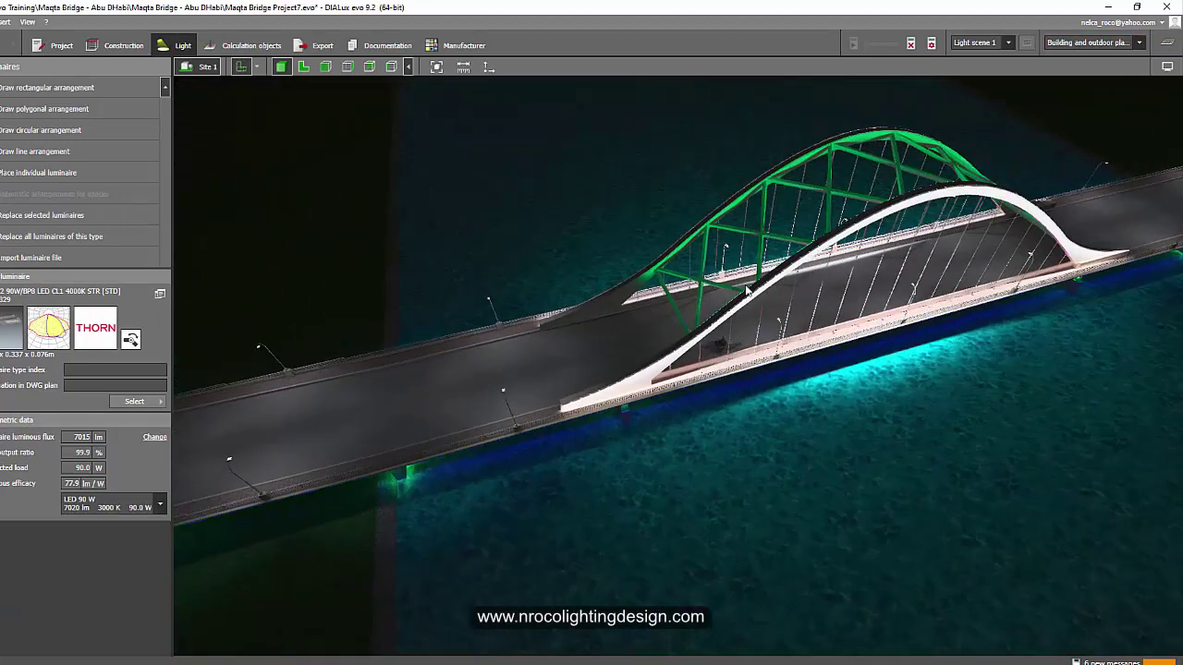
click(304, 67)
scroll(481, 268, up, 5)
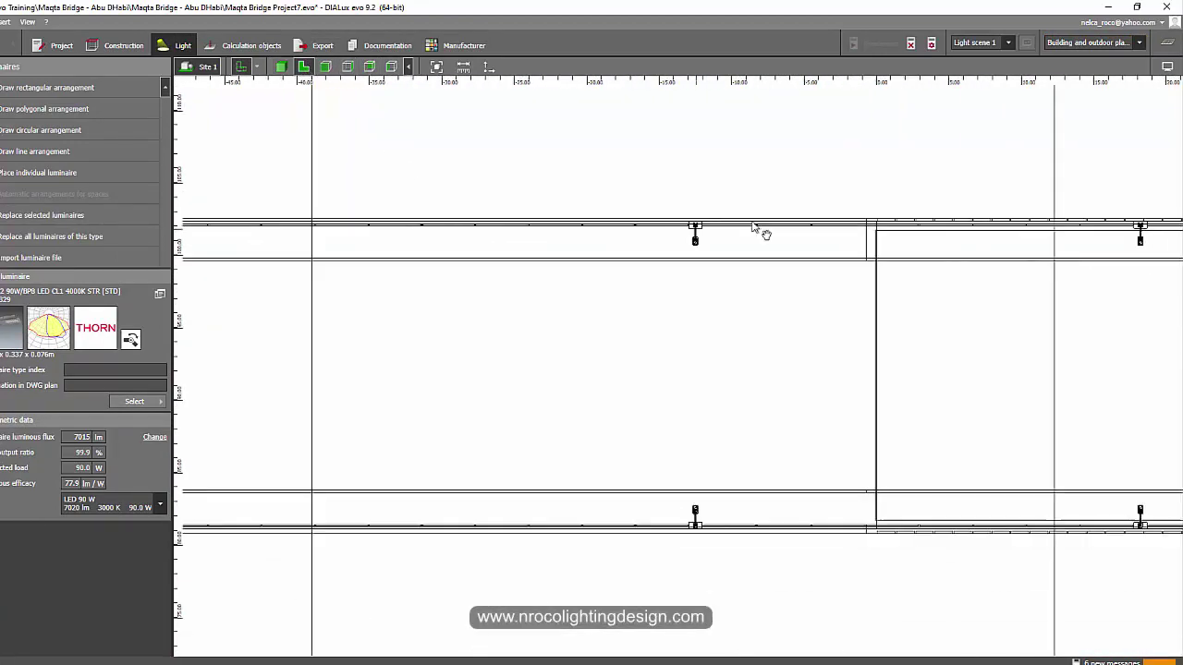
drag(753, 226, 502, 244)
click(464, 68)
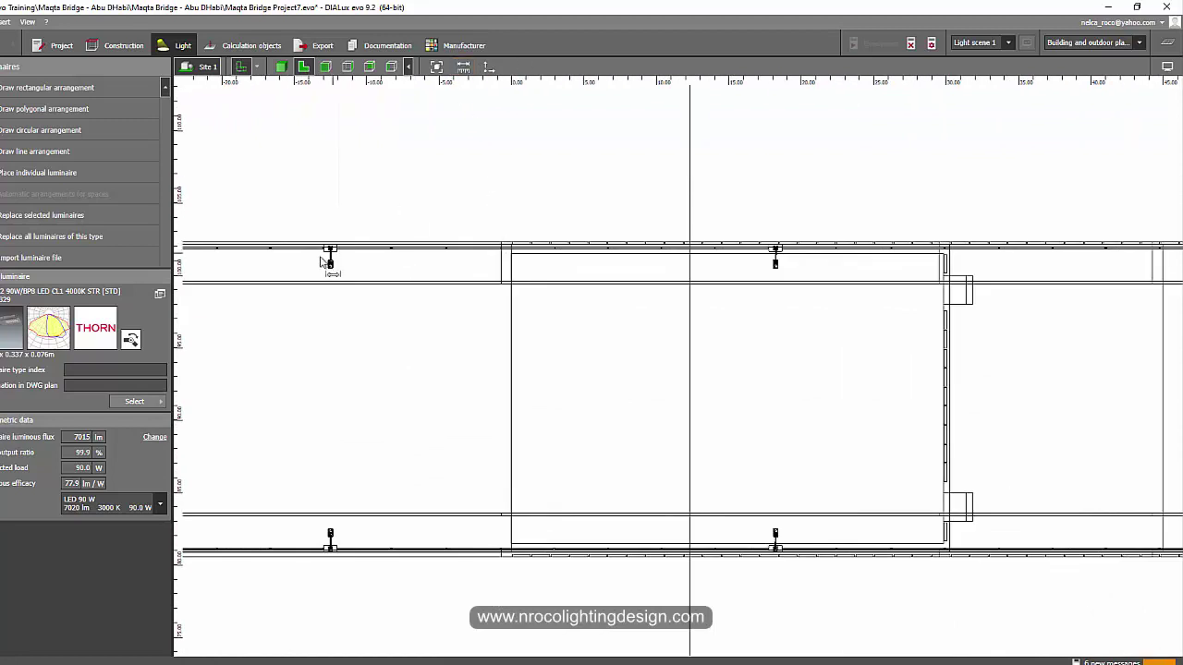
click(330, 224)
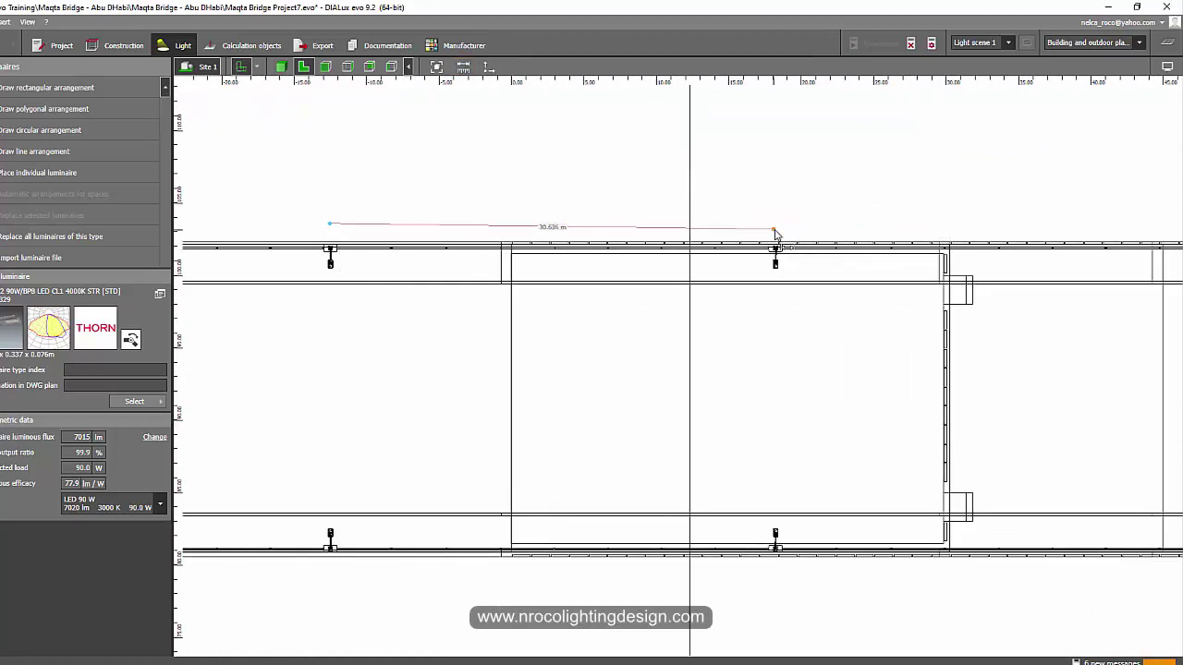
key(Escape)
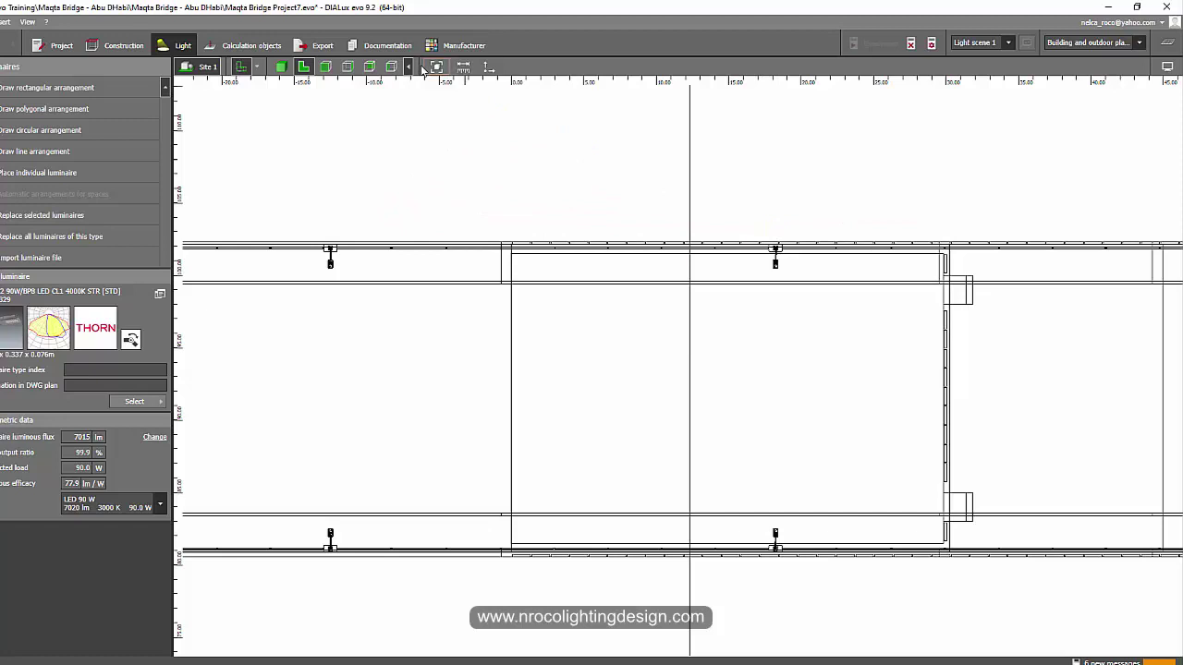
Show the bridge in side elevation and measure the height of a street light pole above the deck
click(347, 68)
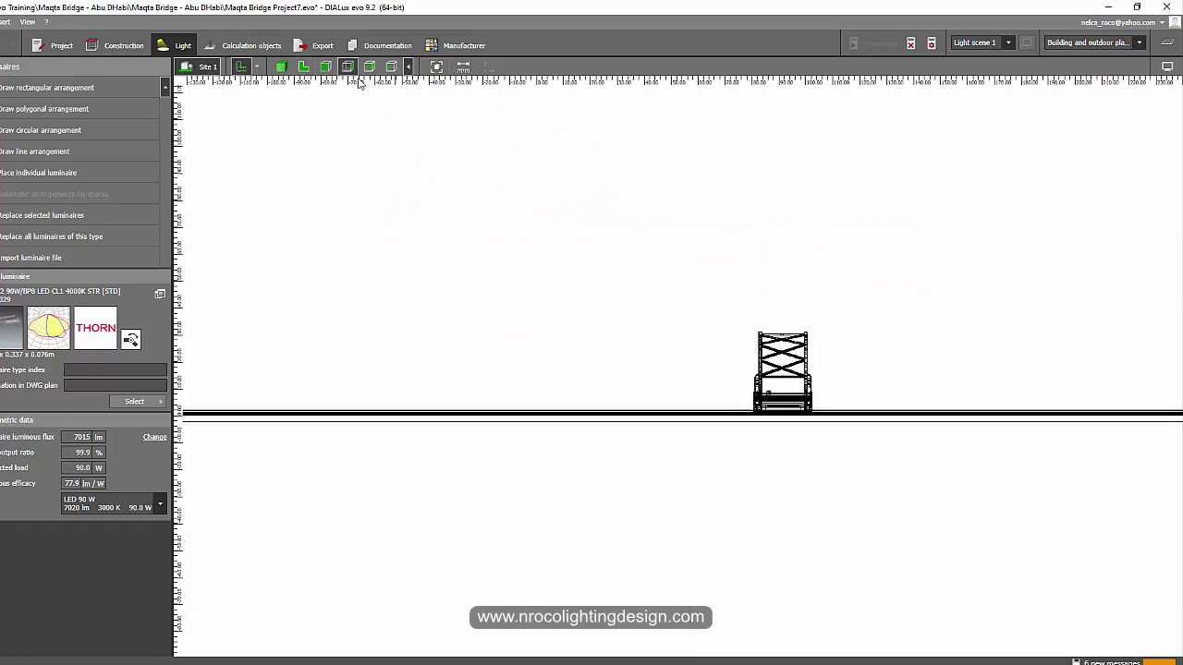
click(325, 66)
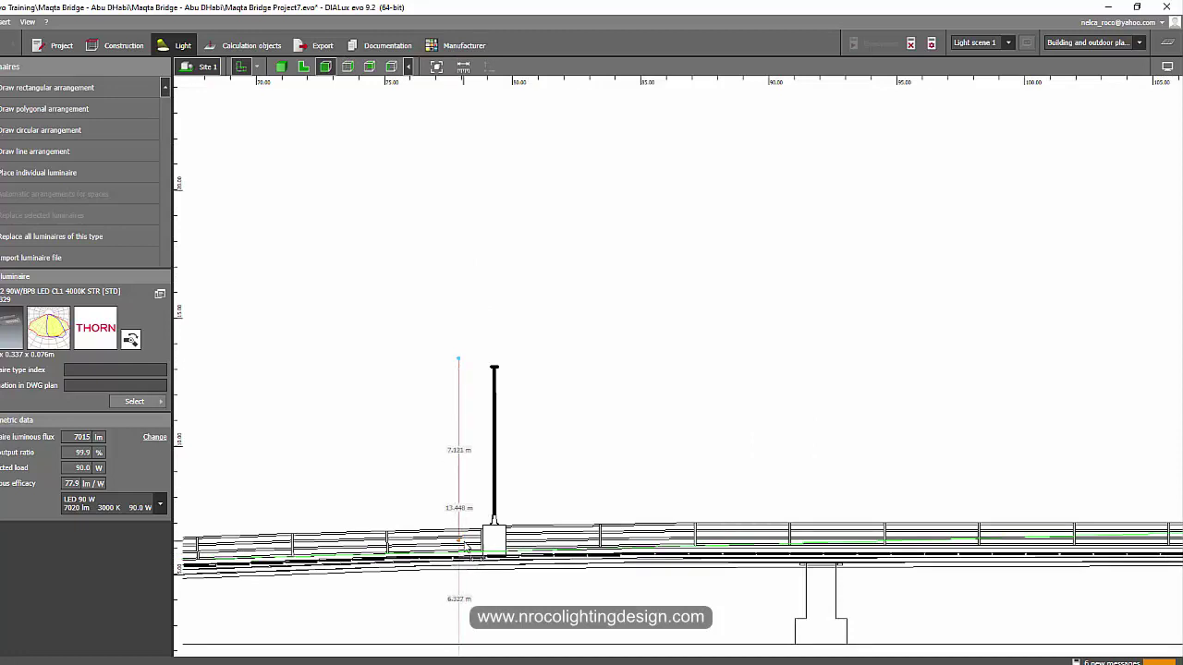
key(Escape)
Return to the 3D view and examine the lit walkway and arch of the Maqta Bridge up close
click(282, 67)
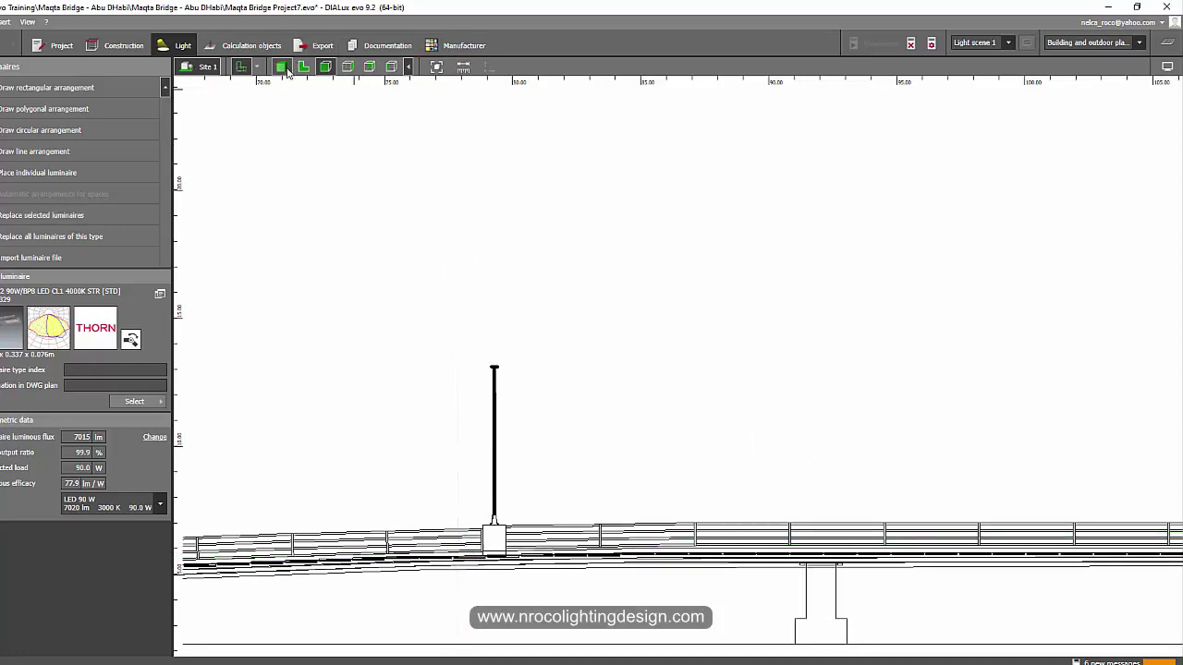
right_drag(418, 211, 481, 160)
drag(481, 164, 750, 311)
right_drag(750, 311, 593, 329)
drag(596, 333, 785, 331)
scroll(816, 366, up, 5)
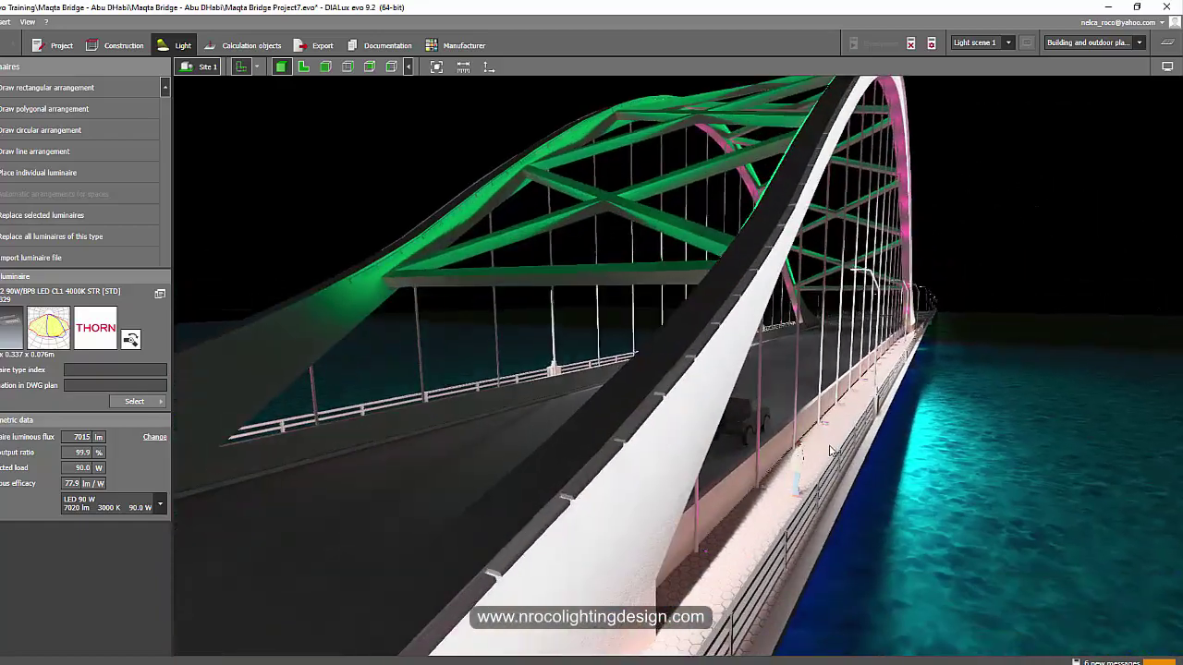
scroll(829, 450, up, 2)
scroll(834, 434, down, 7)
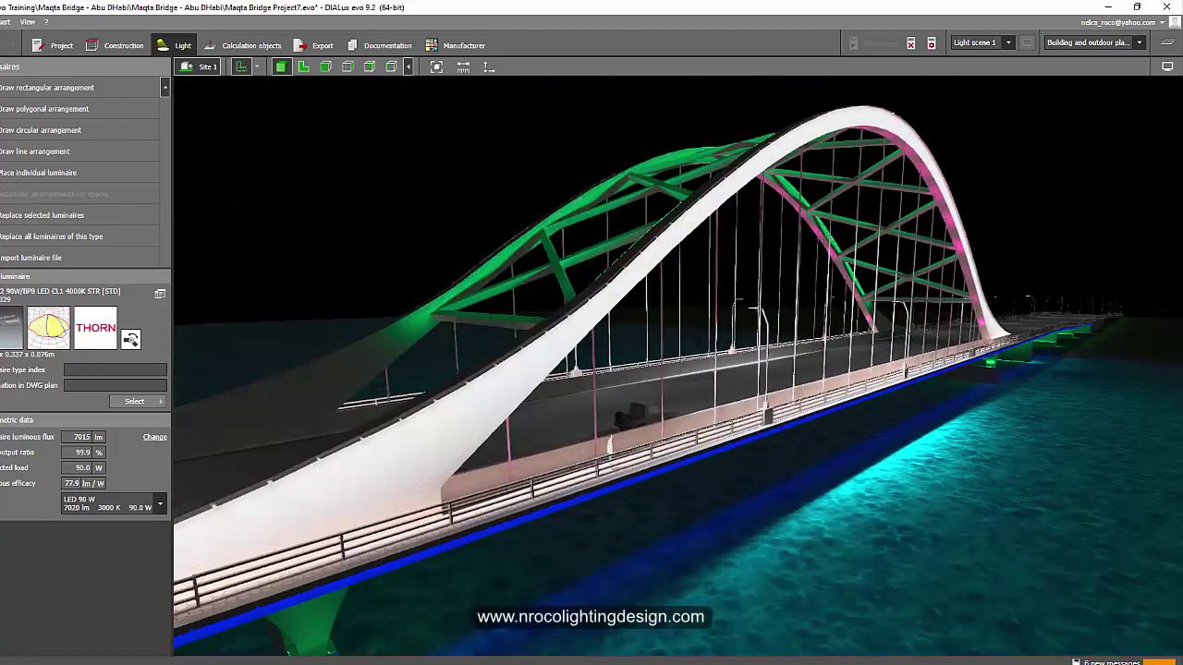
Switch to the Durgam Cheruvu Bridge project, view its pylons and deck from the road end, and clear the luminaire selection
click(499, 664)
click(339, 651)
right_drag(519, 399, 599, 431)
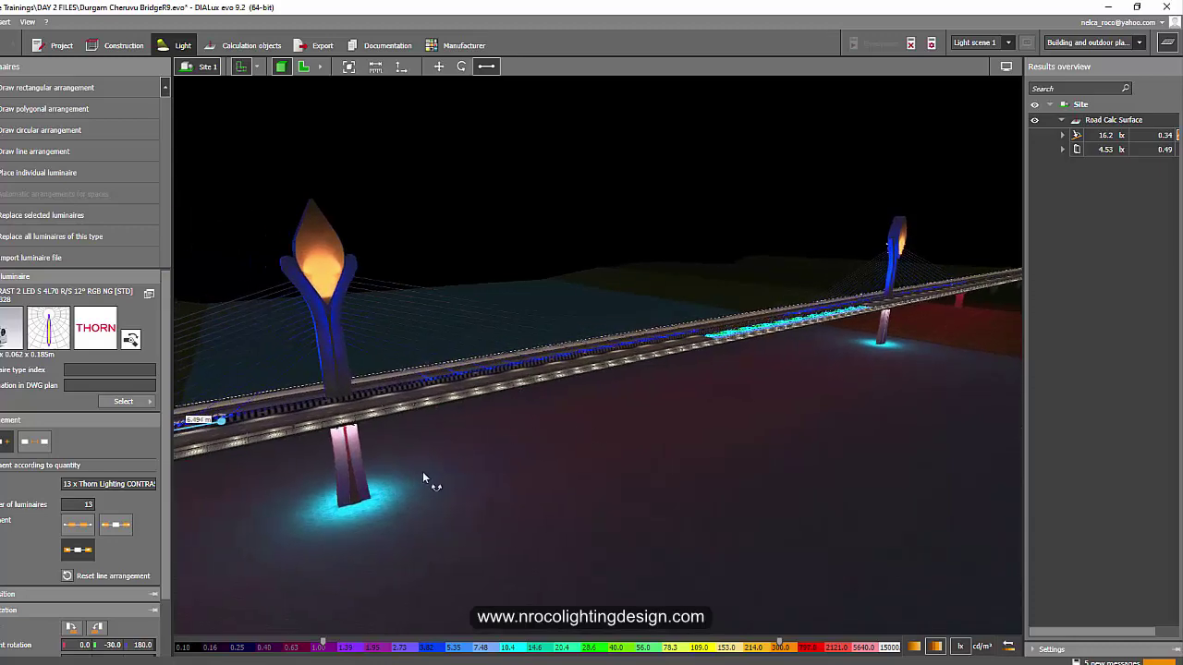
right_drag(424, 478, 441, 468)
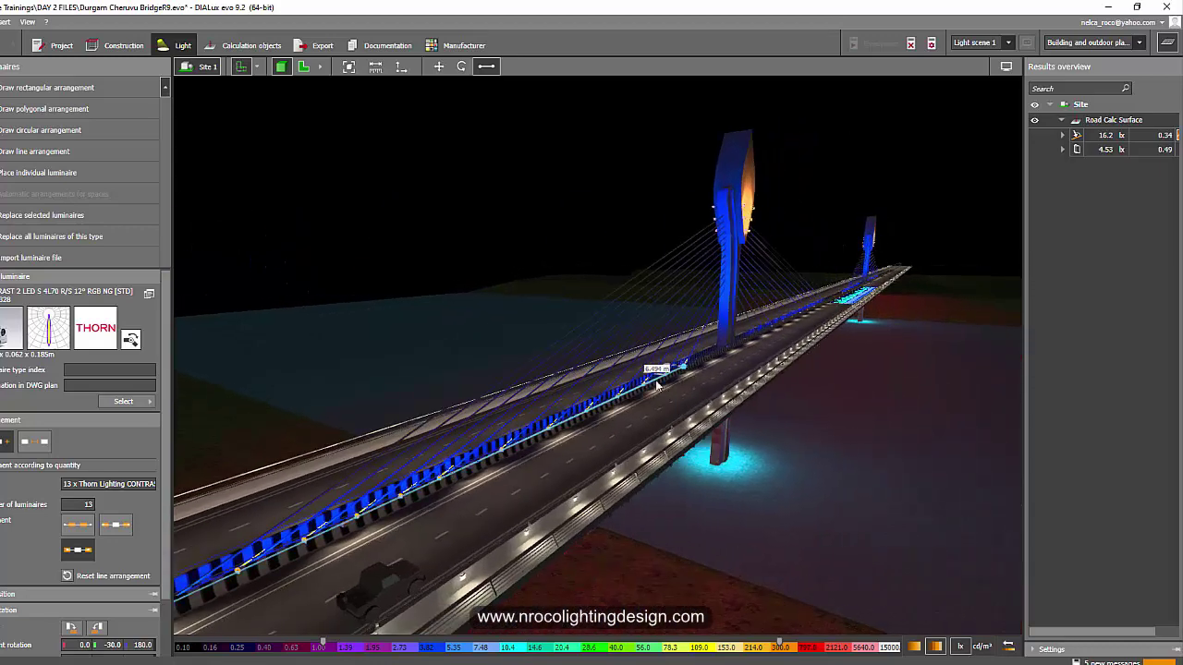
click(507, 275)
Examine the isolines of the road calculation surface and the railing lights along the Durgam Cheruvu Bridge deck
drag(805, 251, 663, 370)
scroll(664, 364, up, 4)
middle_drag(556, 344, 647, 353)
scroll(647, 353, down, 4)
right_drag(756, 402, 657, 398)
scroll(486, 375, up, 5)
scroll(549, 396, down, 3)
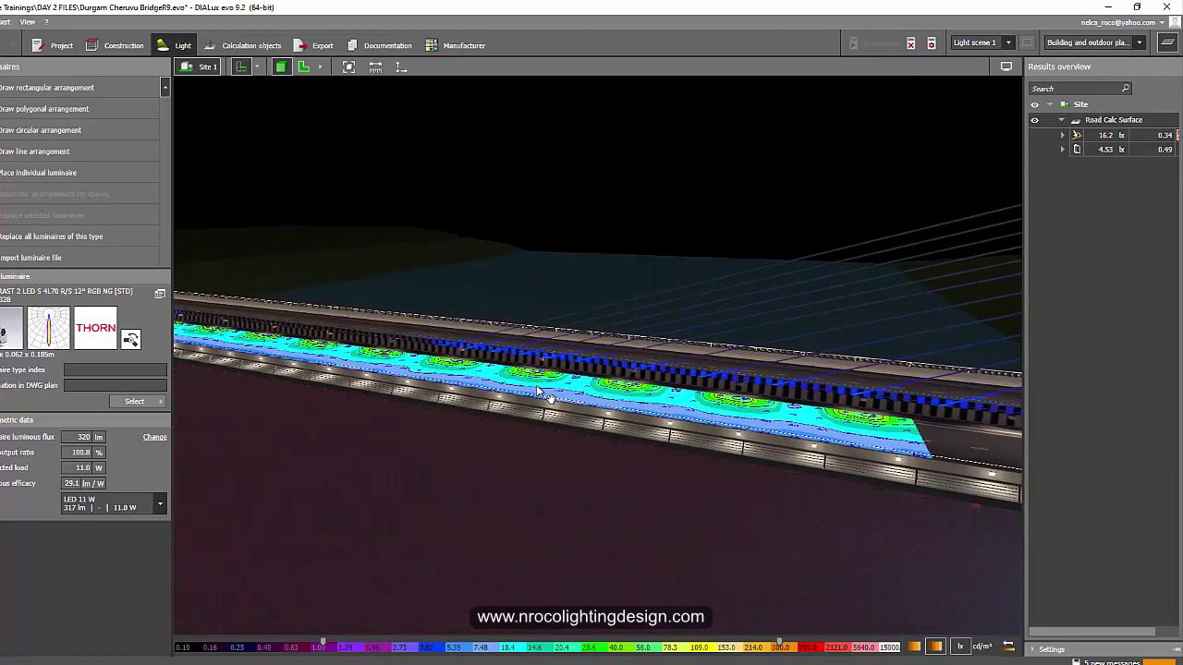
scroll(544, 392, up, 1)
scroll(543, 392, up, 2)
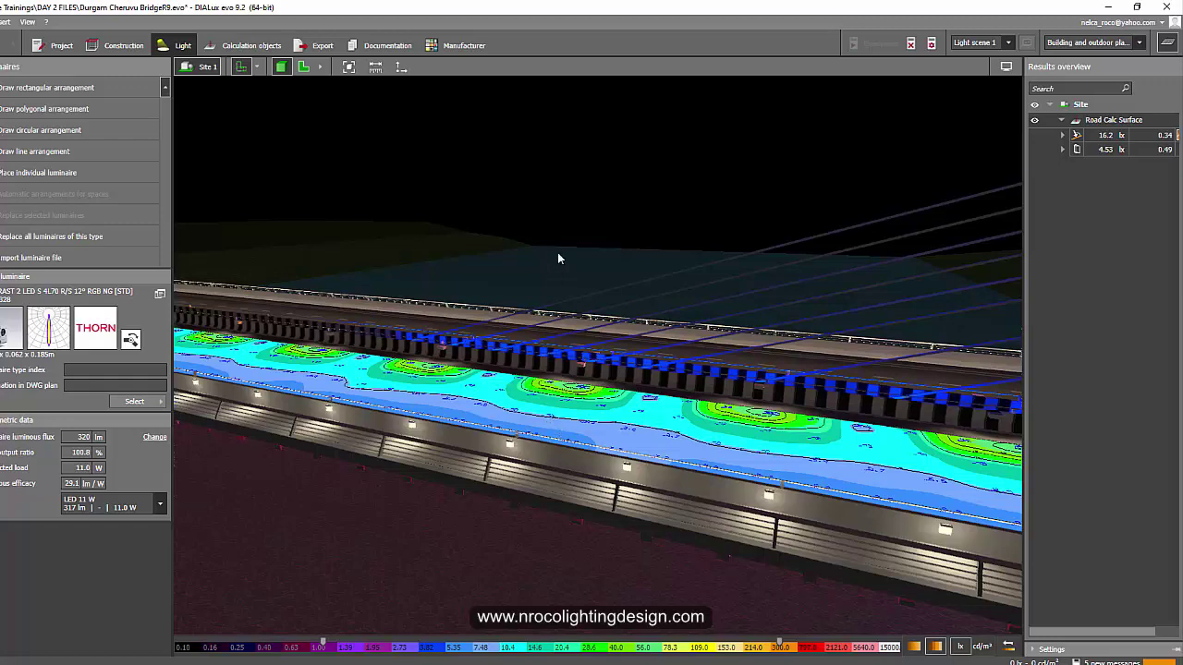
right_drag(559, 203, 614, 212)
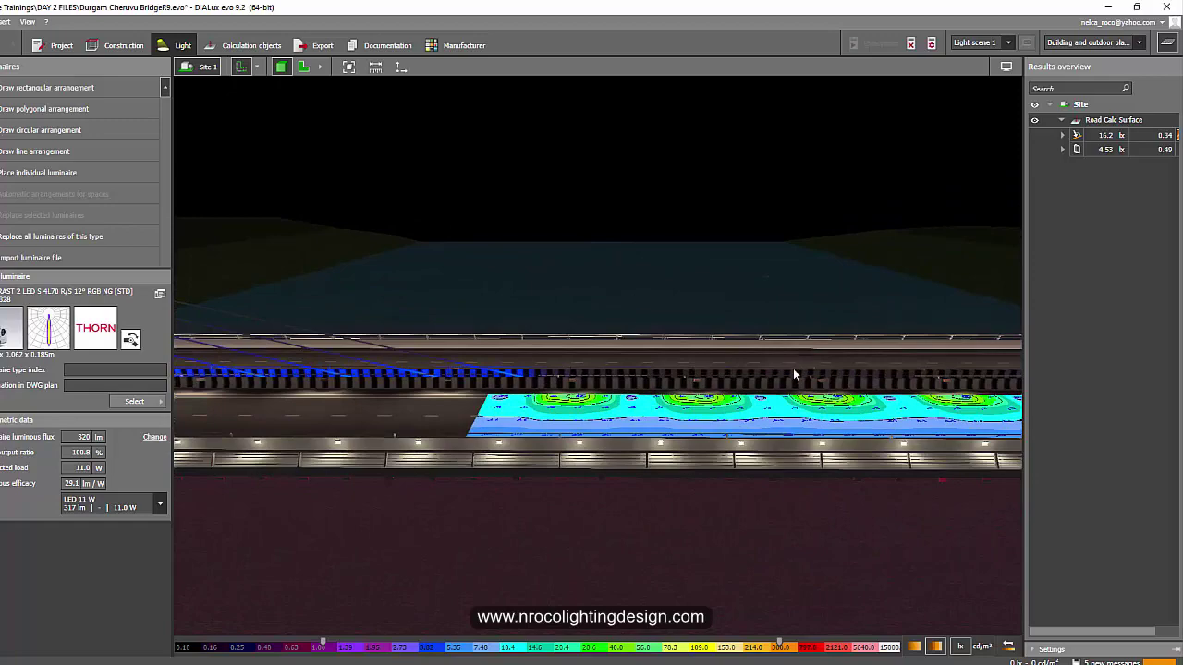
middle_drag(793, 371, 735, 372)
right_drag(735, 369, 749, 398)
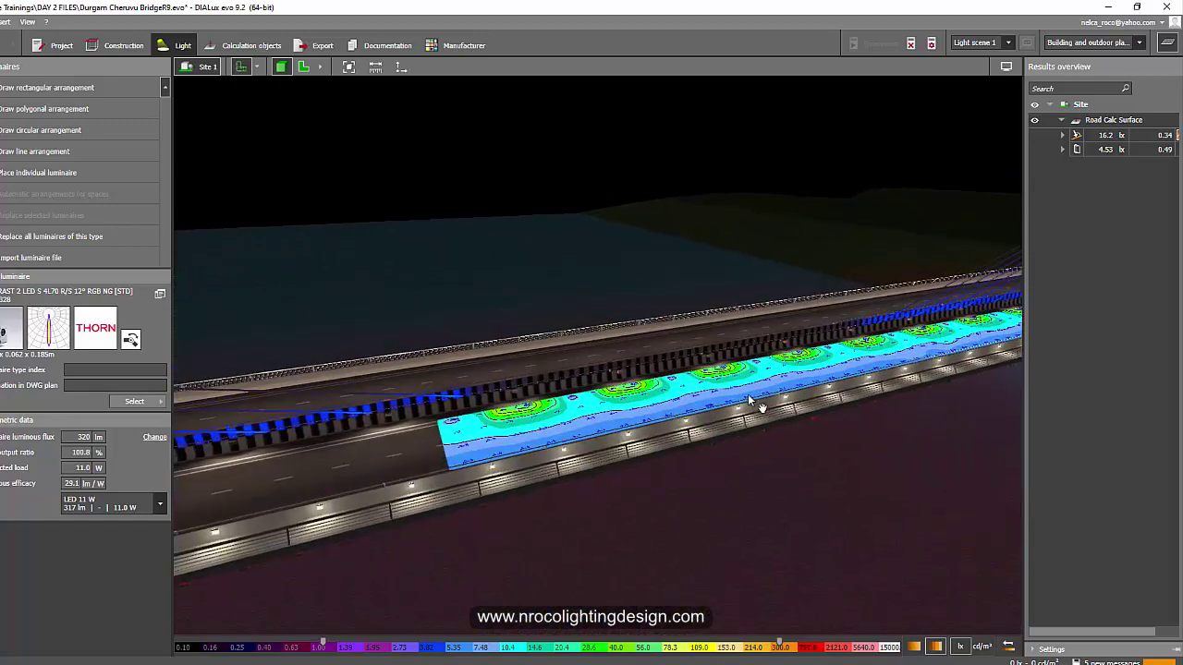
Dismiss the save reminder without saving and select the line of road luminaires mounted on the median barrier
click(525, 429)
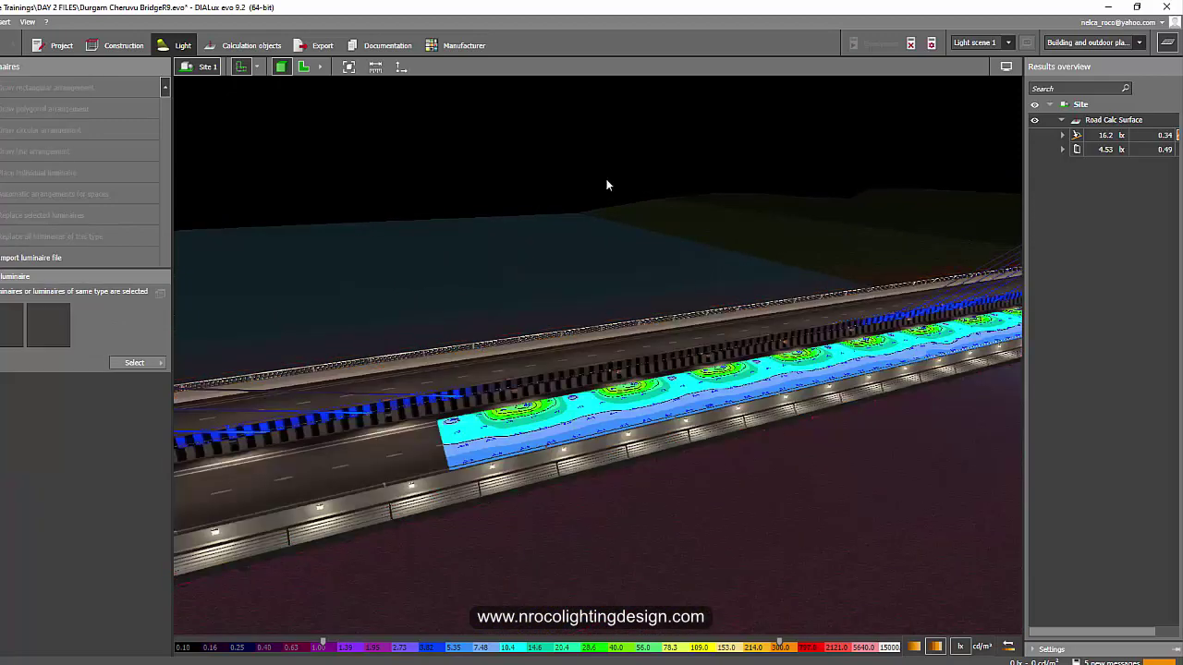
right_drag(526, 189, 779, 301)
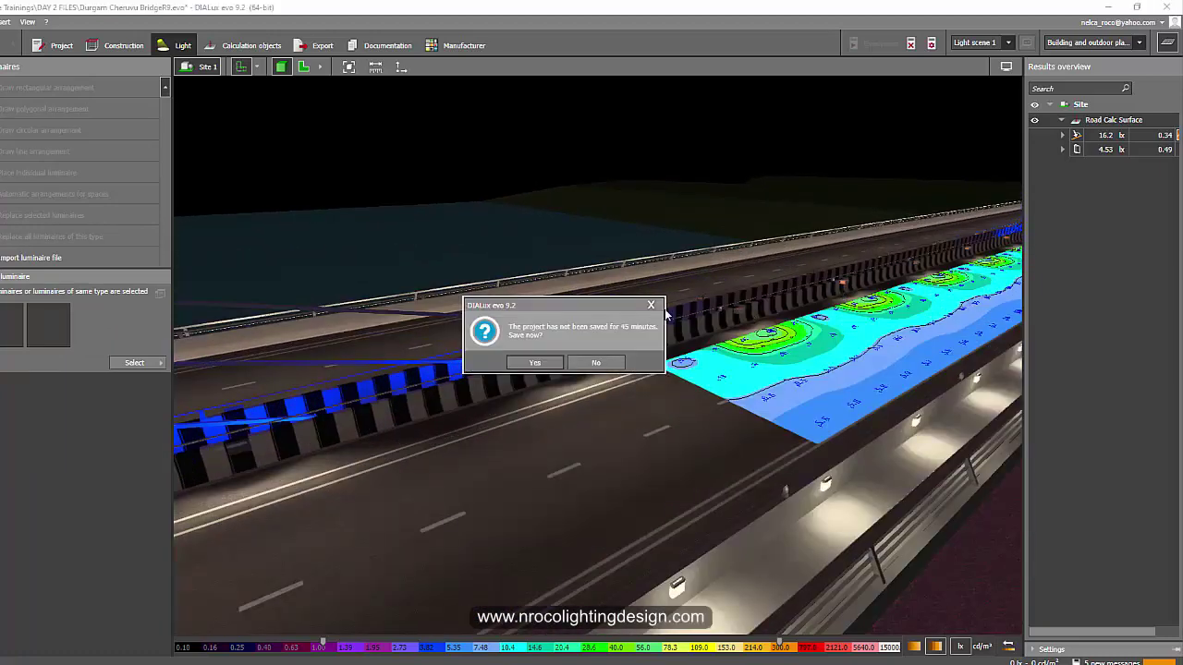
click(653, 306)
click(739, 313)
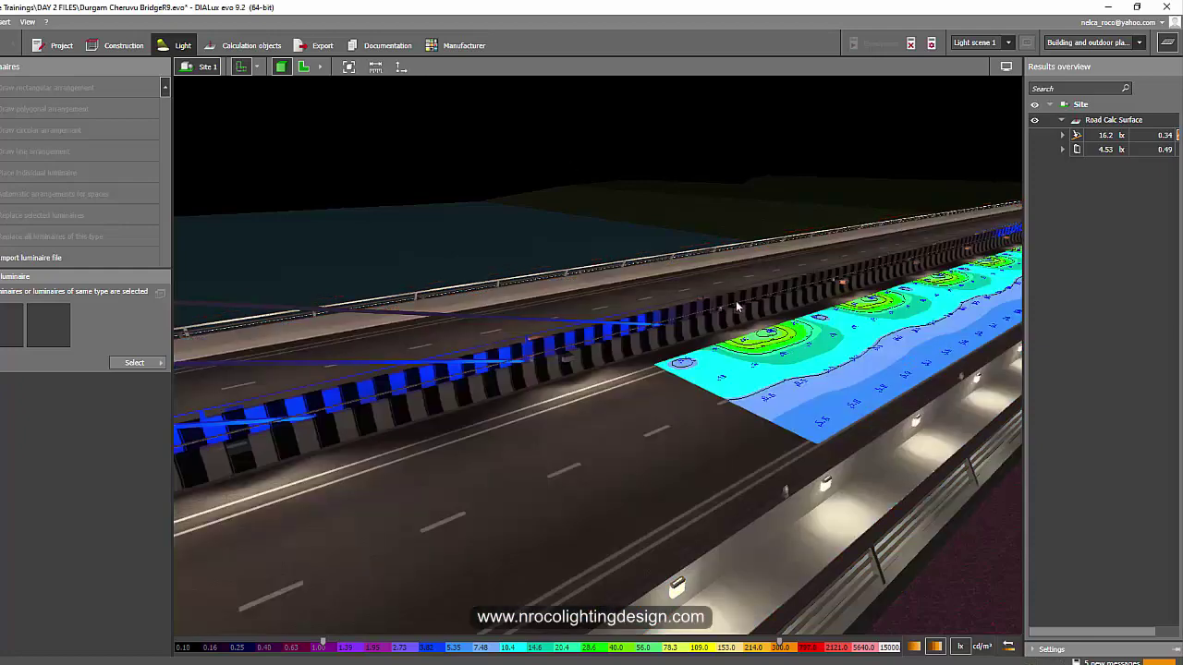
click(738, 315)
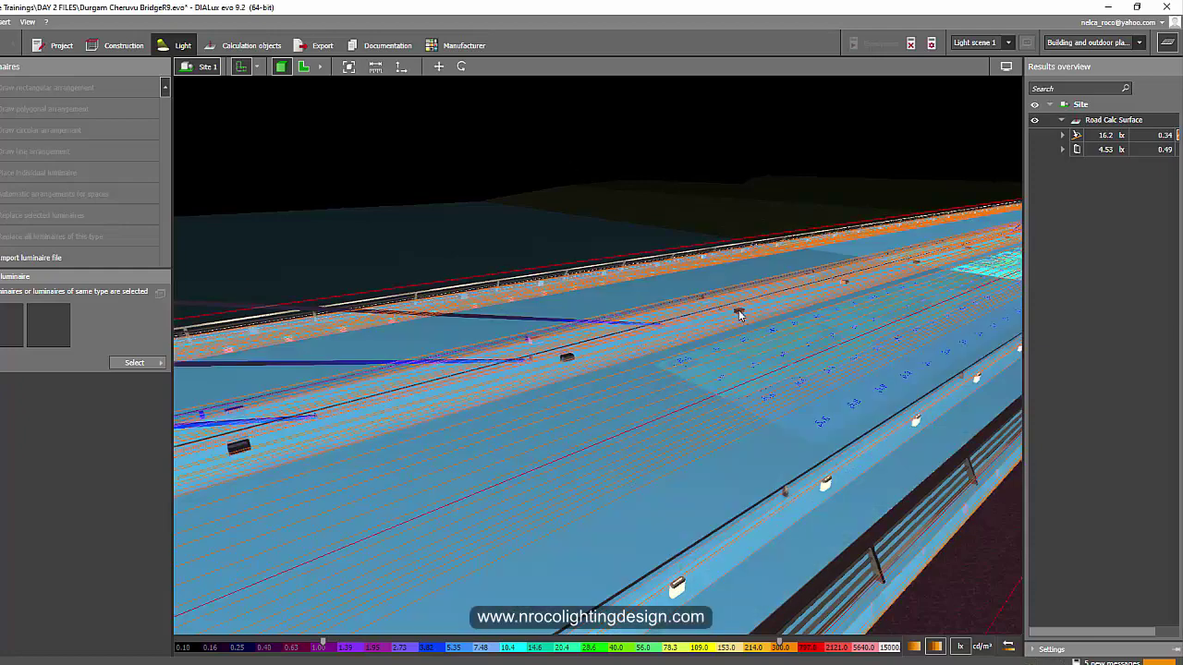
click(738, 312)
Examine the selected median luminaires and their light distribution along the road, from close up to the whole bridge
middle_drag(693, 166, 660, 167)
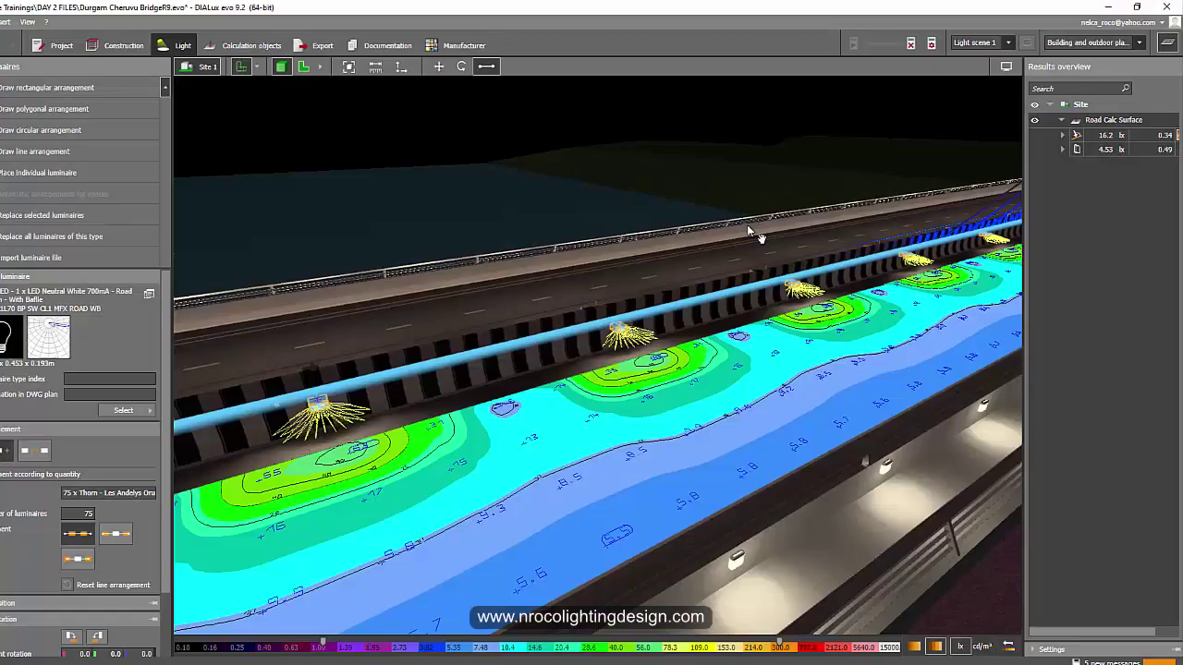
scroll(747, 224, down, 5)
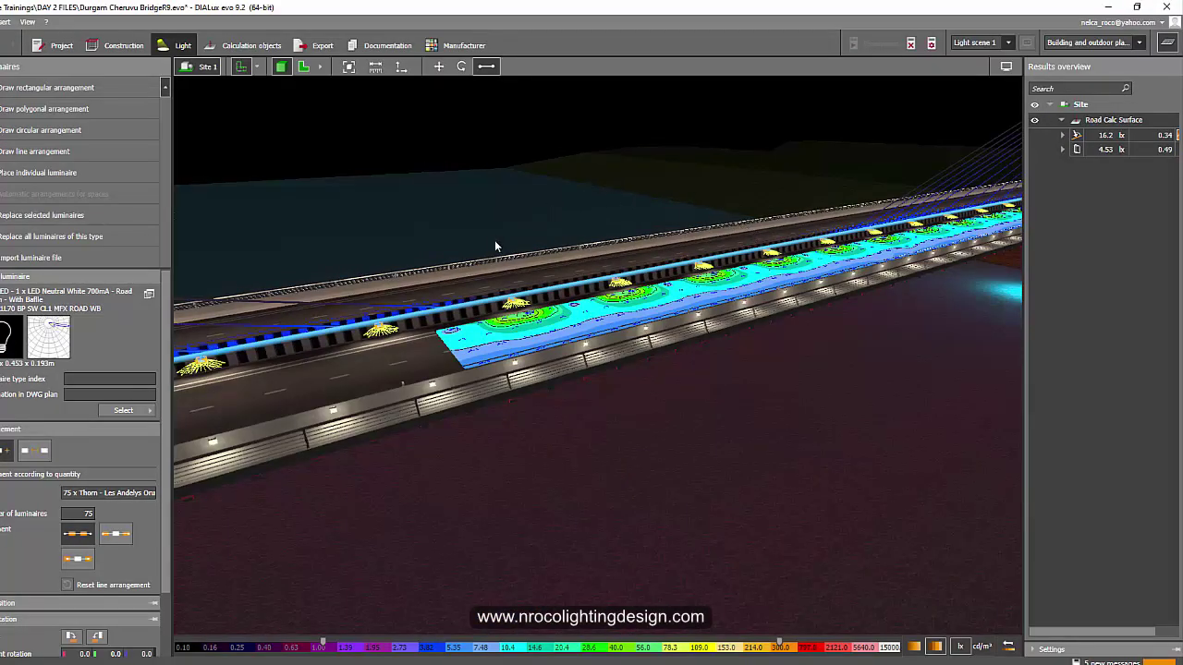
middle_drag(643, 220, 729, 240)
drag(742, 251, 725, 246)
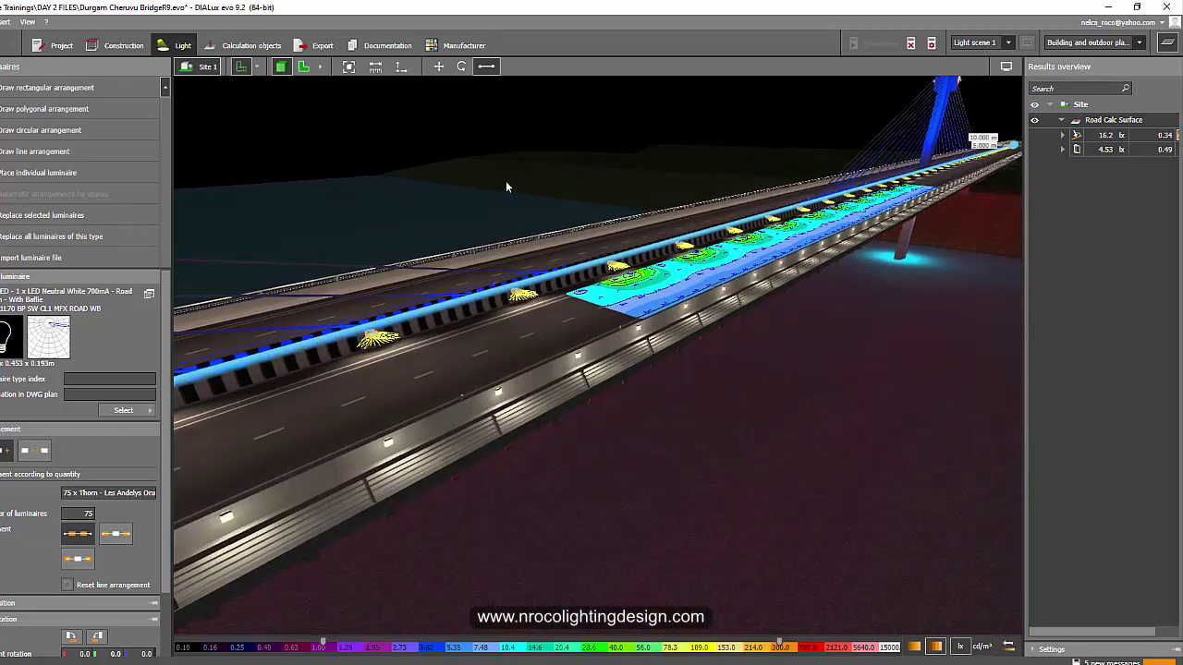
scroll(508, 190, up, 5)
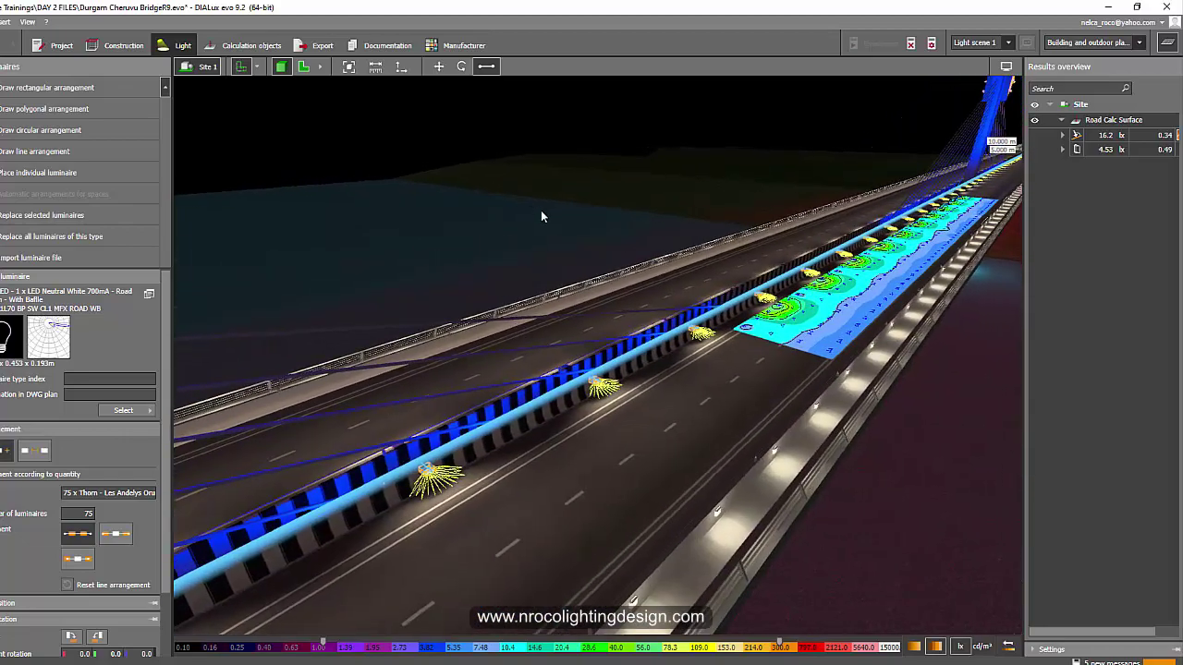
scroll(564, 205, down, 2)
scroll(591, 196, down, 5)
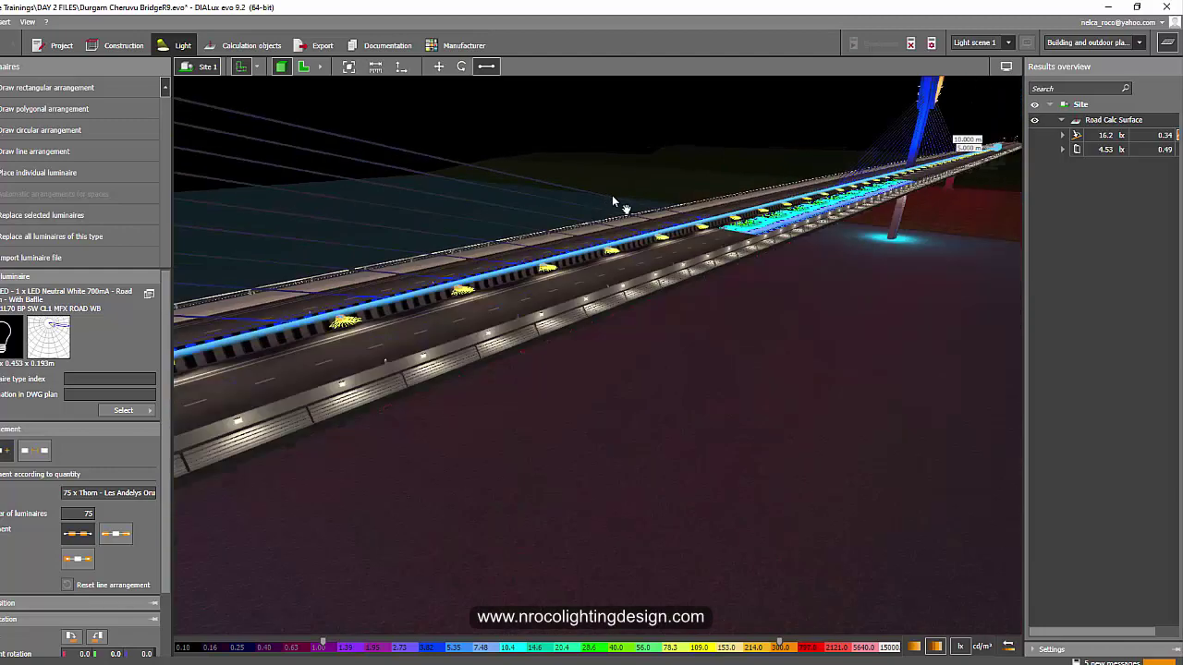
scroll(614, 200, down, 6)
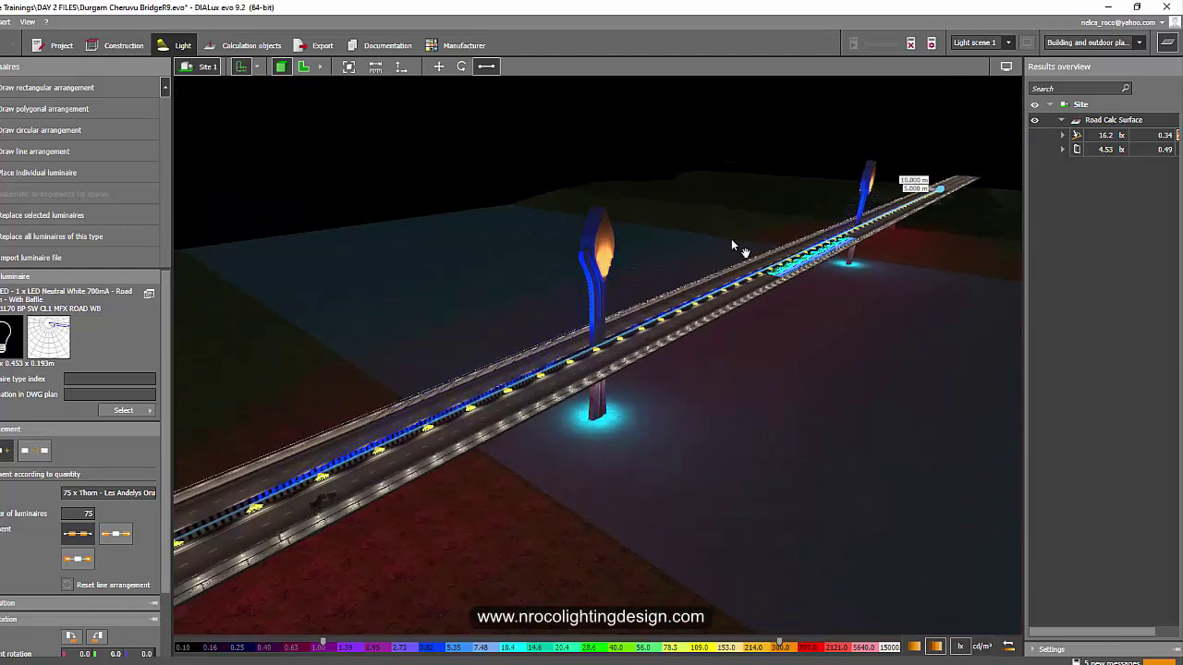
Examine the illuminated pylon, stay cables and selected median luminaires of the Durgam Cheruvu Bridge from several angles and distances
scroll(713, 202, up, 5)
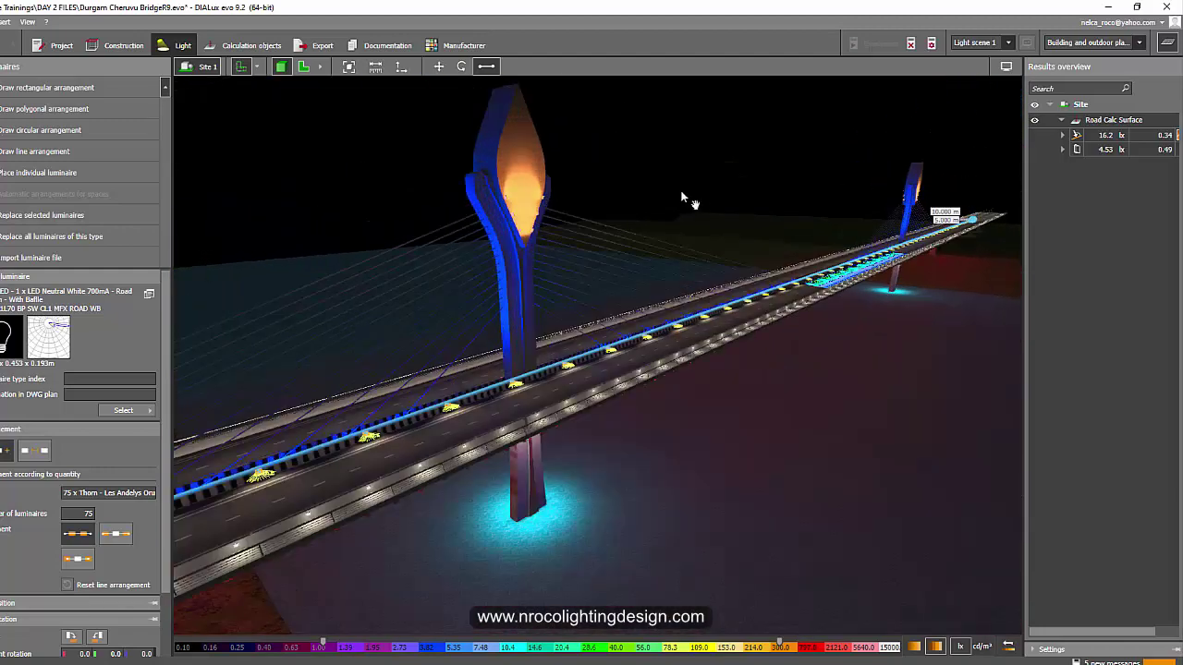
middle_drag(682, 197, 704, 207)
scroll(486, 221, down, 5)
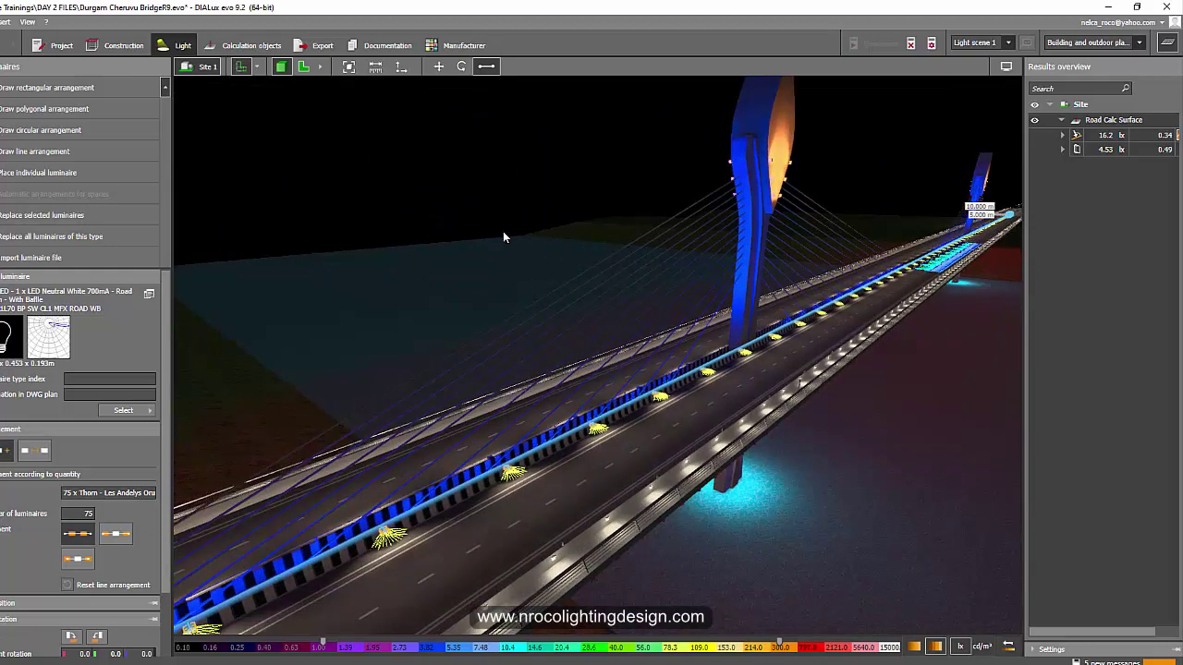
scroll(496, 241, up, 5)
scroll(495, 241, down, 4)
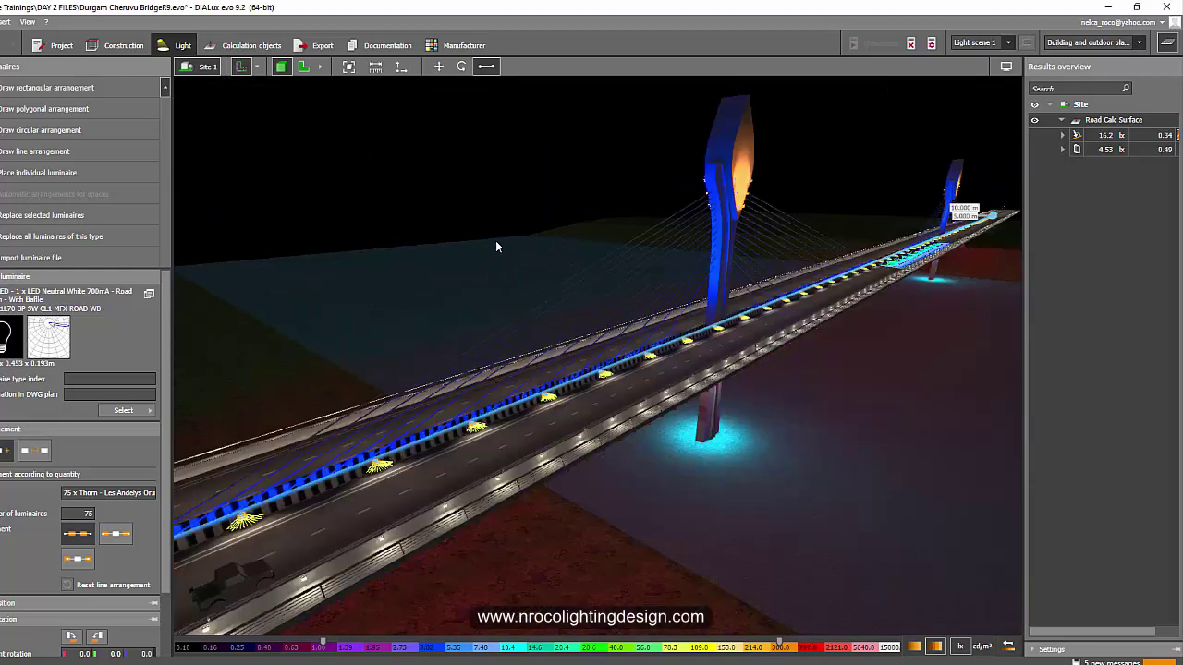
middle_drag(510, 236, 554, 205)
right_drag(555, 204, 594, 198)
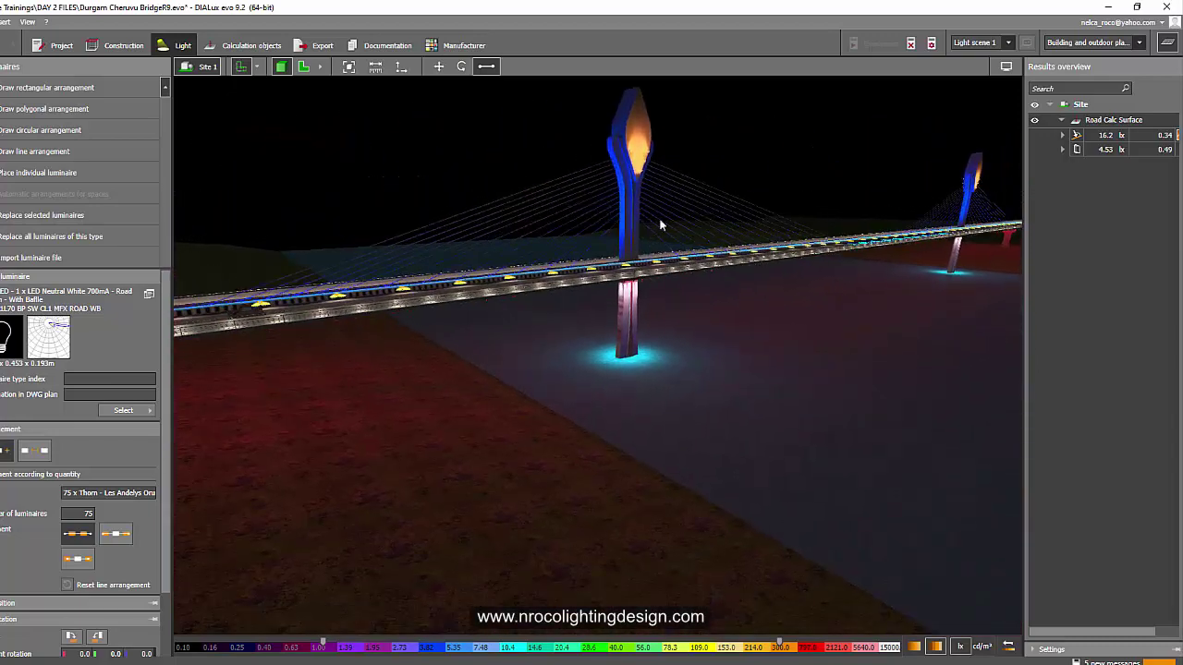
scroll(675, 213, up, 4)
middle_drag(676, 213, 684, 301)
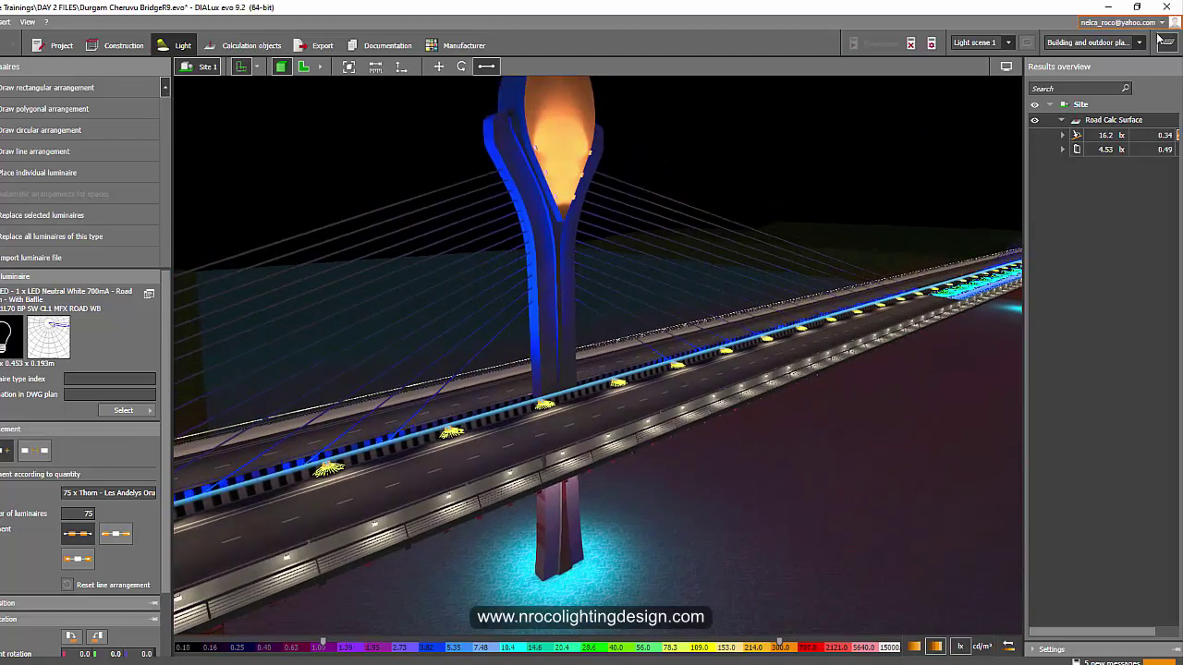
Switch to the street lighting planning and view the roadway preview with its luminaire arrangement and isolines
click(1109, 44)
click(1103, 81)
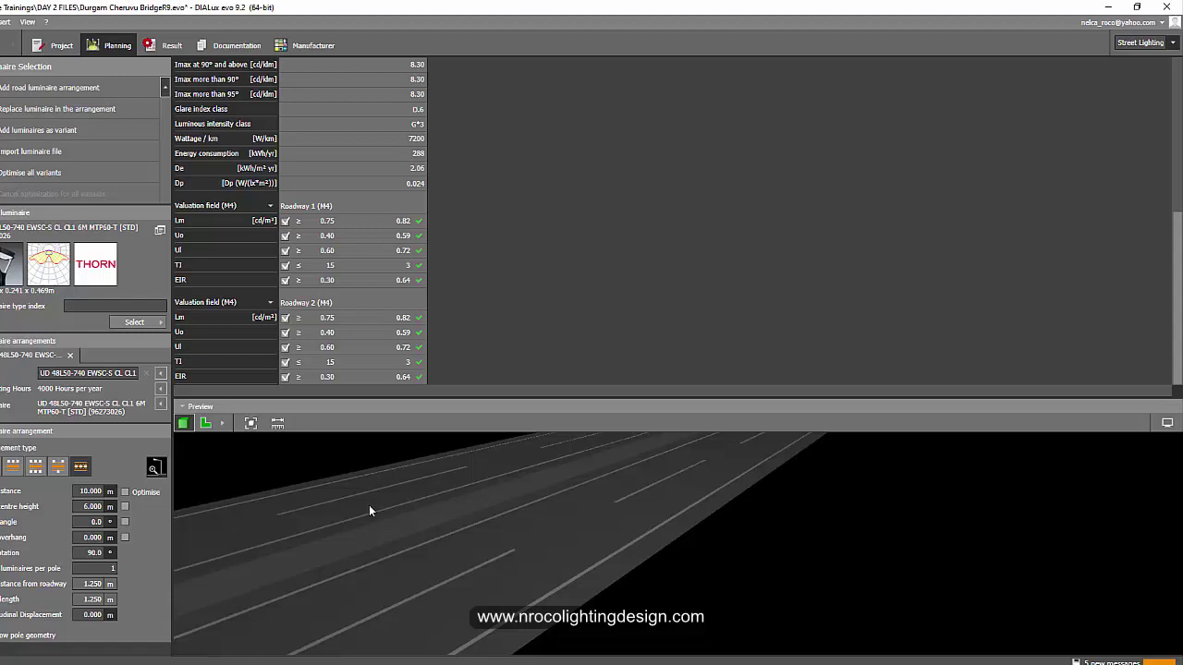
drag(369, 508, 509, 529)
drag(435, 519, 463, 528)
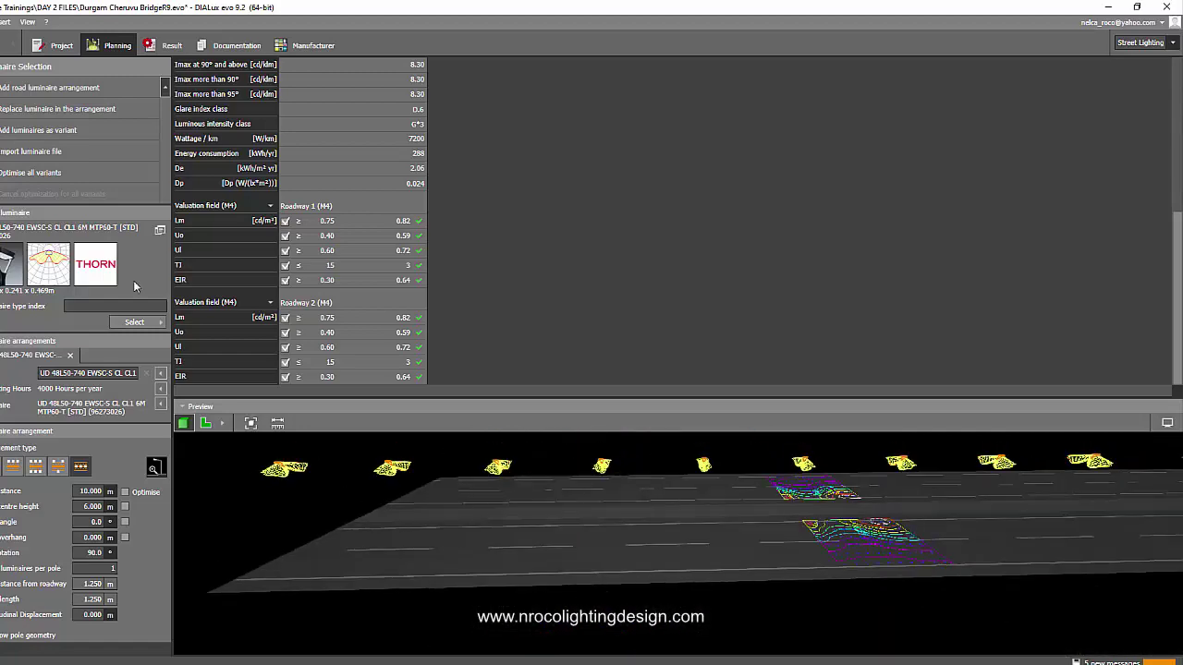
Return to building and outdoor planning and inspect the road calculation surface beside the median barrier up close
click(1143, 44)
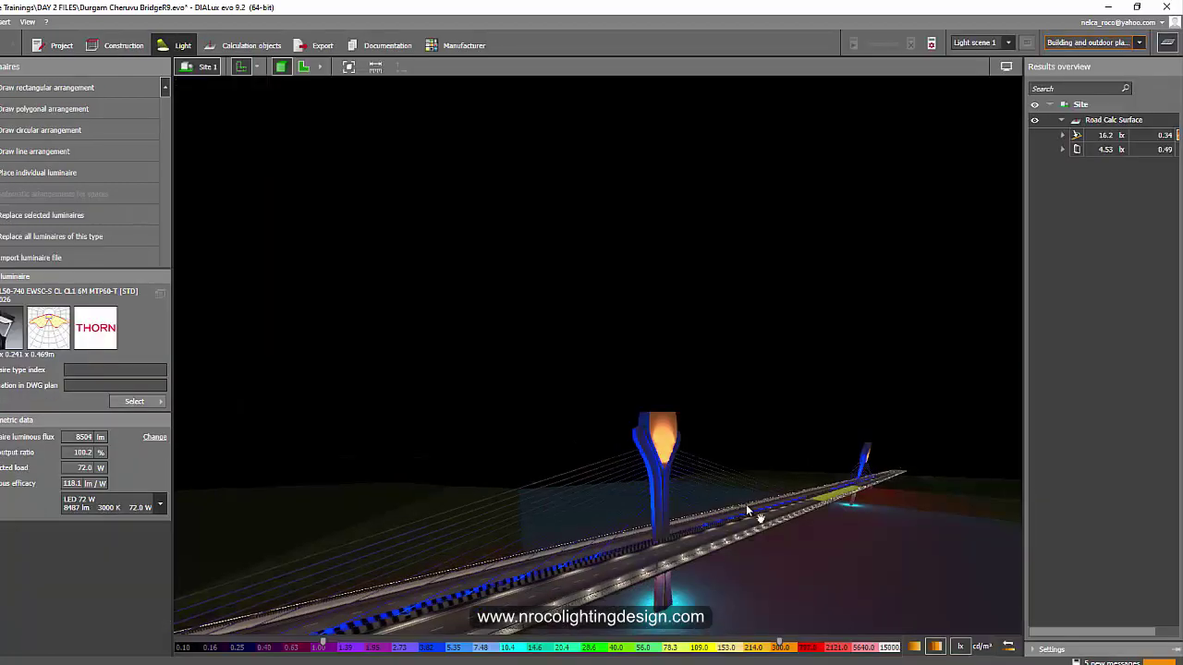
scroll(781, 506, up, 10)
scroll(774, 504, down, 10)
middle_drag(773, 473, 765, 444)
scroll(832, 360, up, 5)
middle_drag(828, 362, 749, 397)
scroll(817, 373, down, 5)
scroll(844, 335, up, 8)
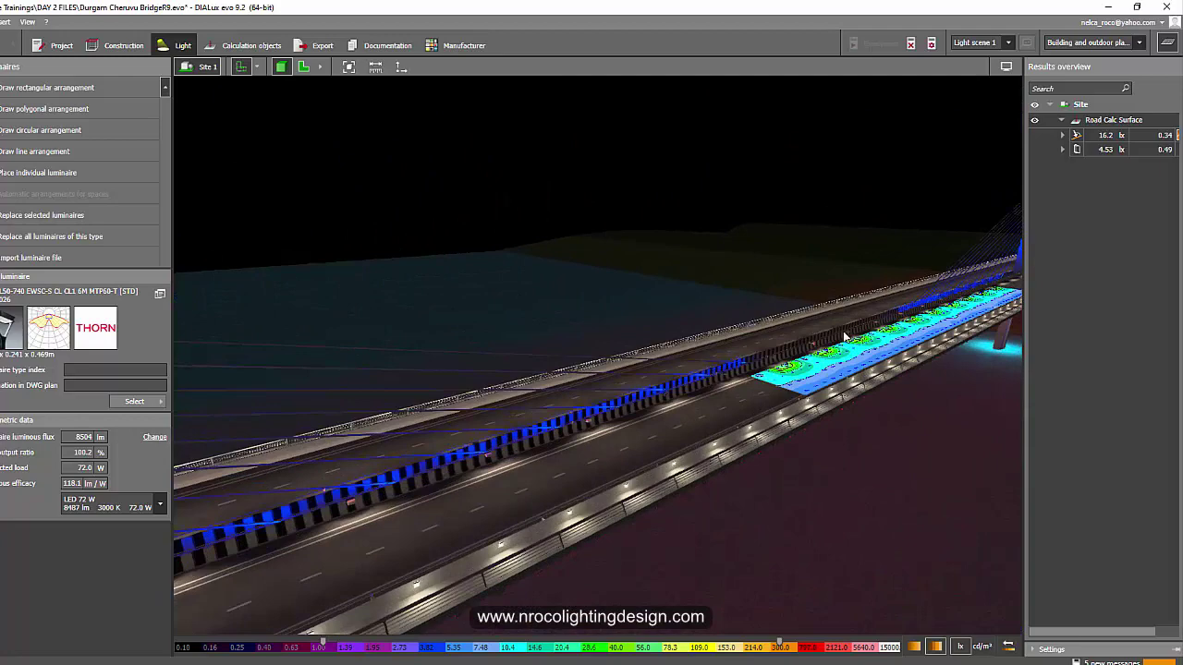
scroll(813, 351, down, 3)
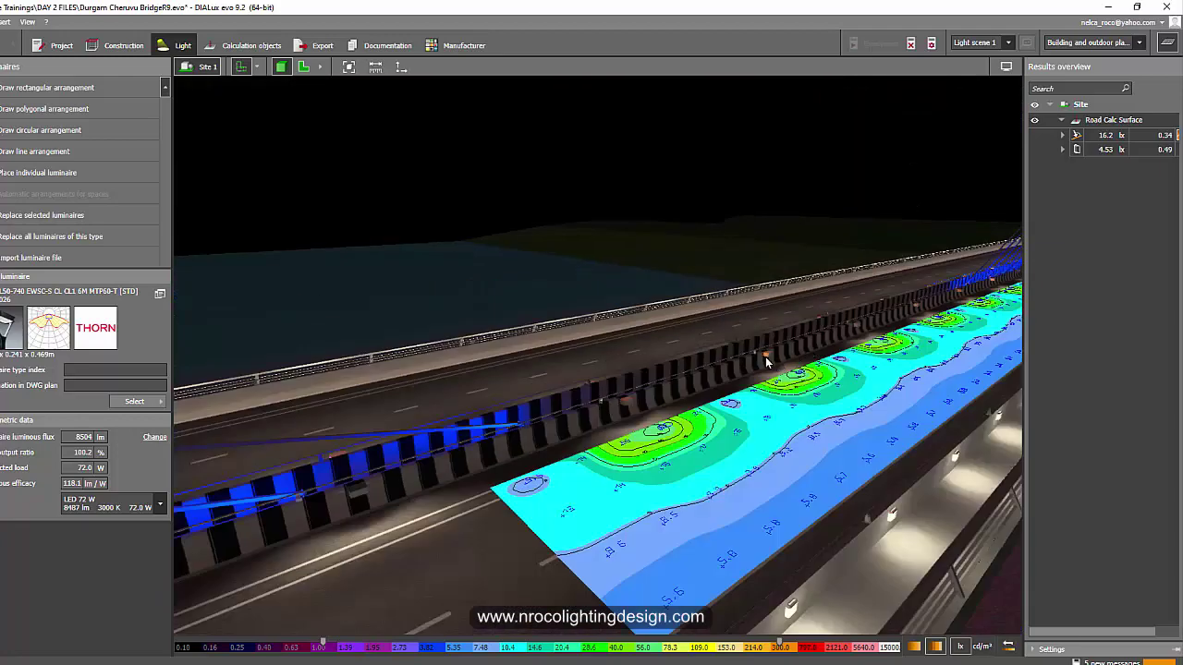
Inspect the objects on the median barrier by selecting its long horizontal rail, and view the whole bridge from the other side
double_click(765, 357)
click(764, 173)
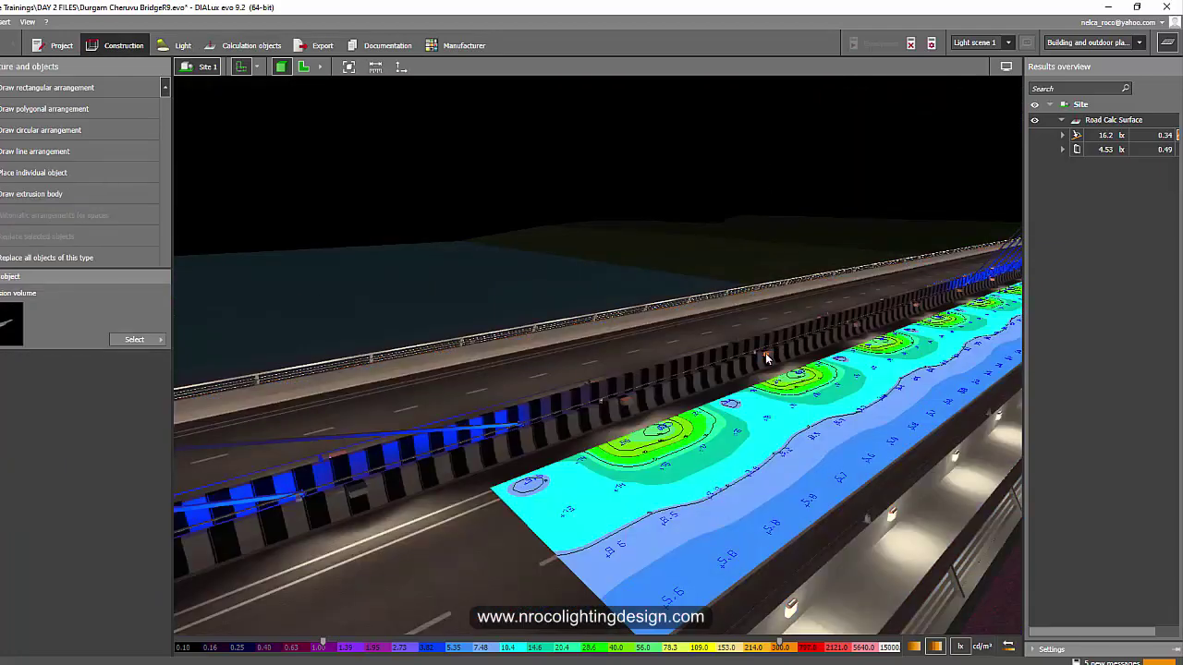
click(765, 356)
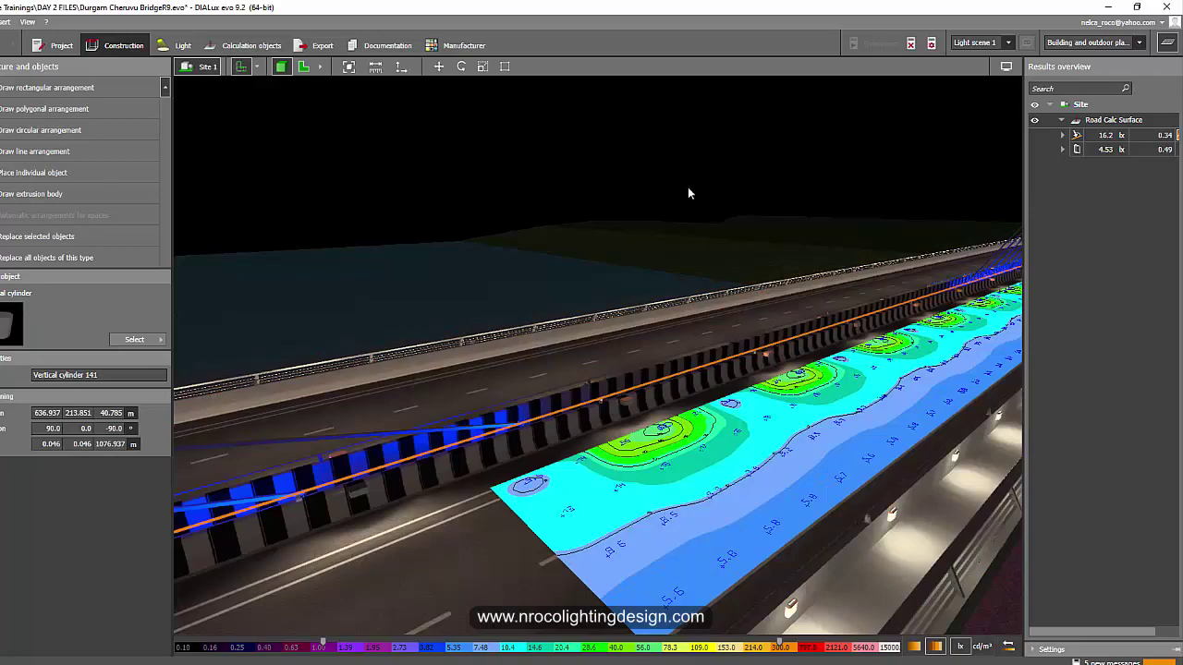
drag(687, 193, 642, 327)
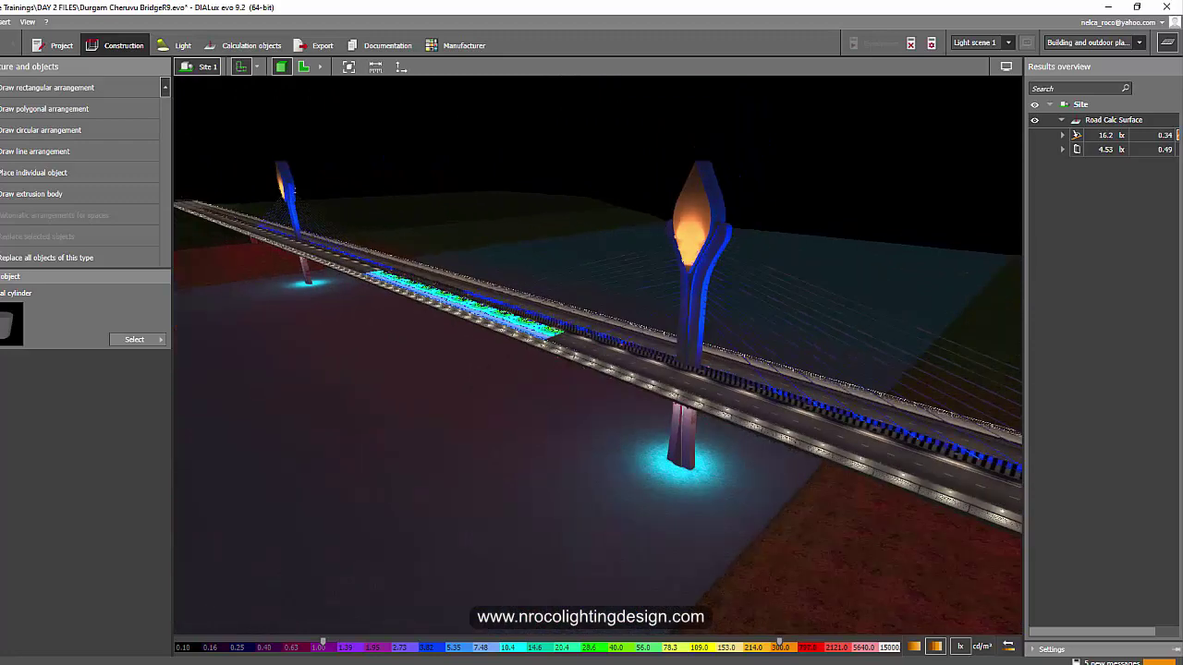
Switch to the Maqta Bridge project and view the illuminated arches and cross bracing from the road end
click(499, 664)
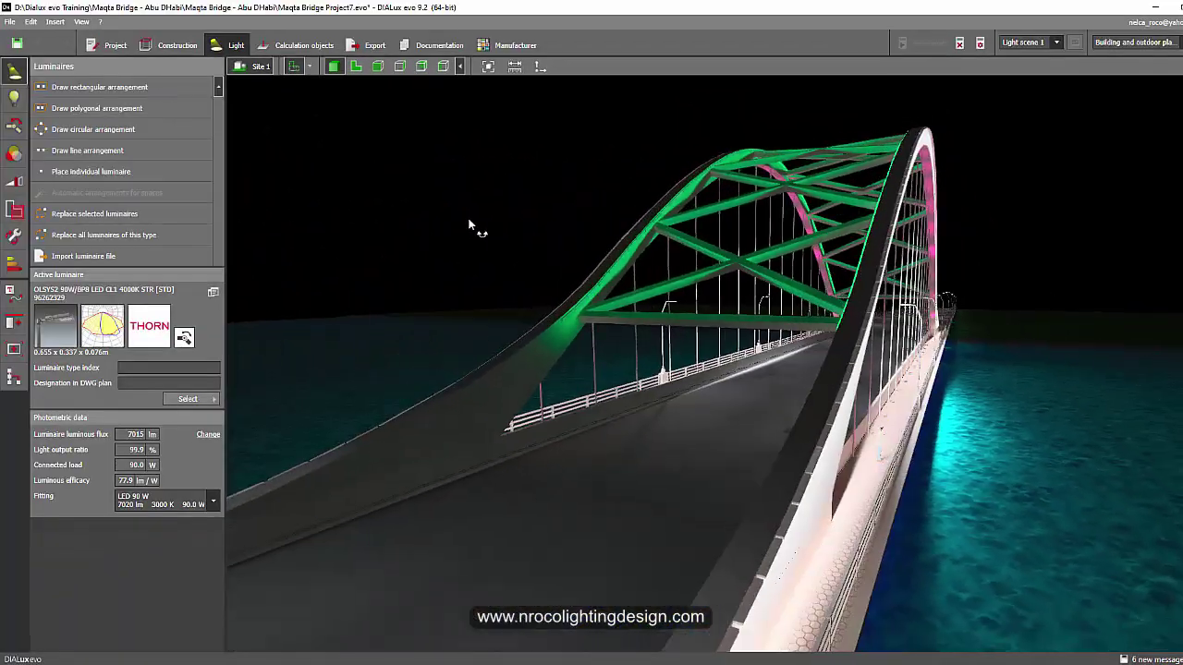
right_drag(469, 223, 456, 227)
middle_drag(518, 229, 728, 250)
click(702, 303)
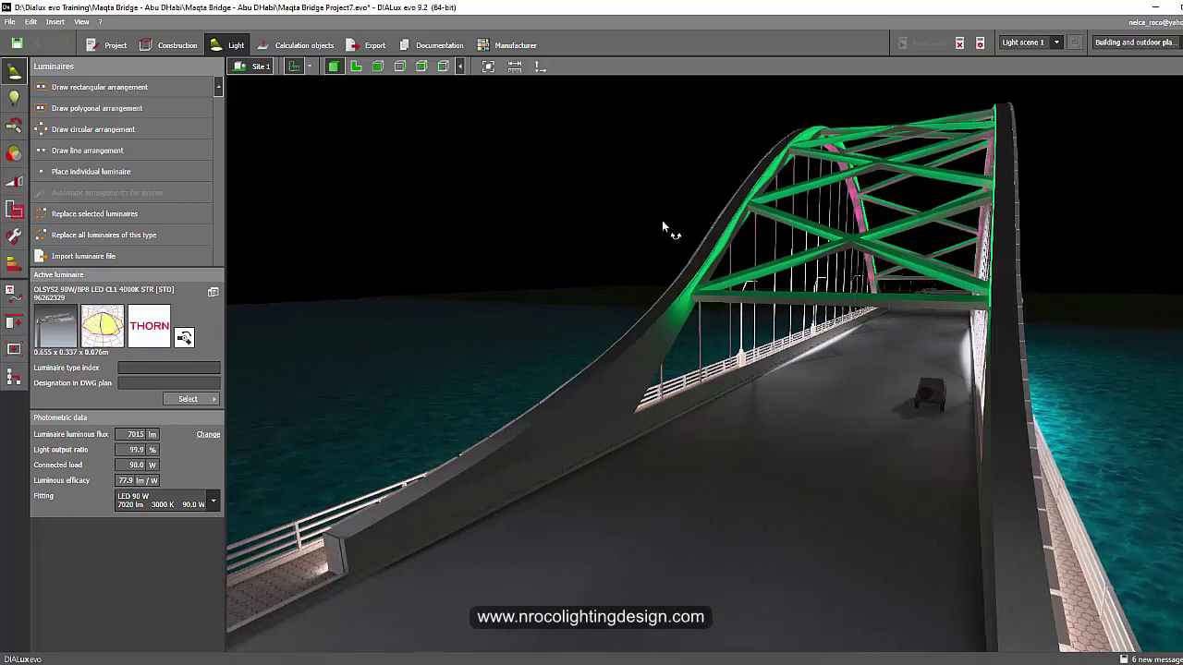
middle_drag(646, 241, 689, 235)
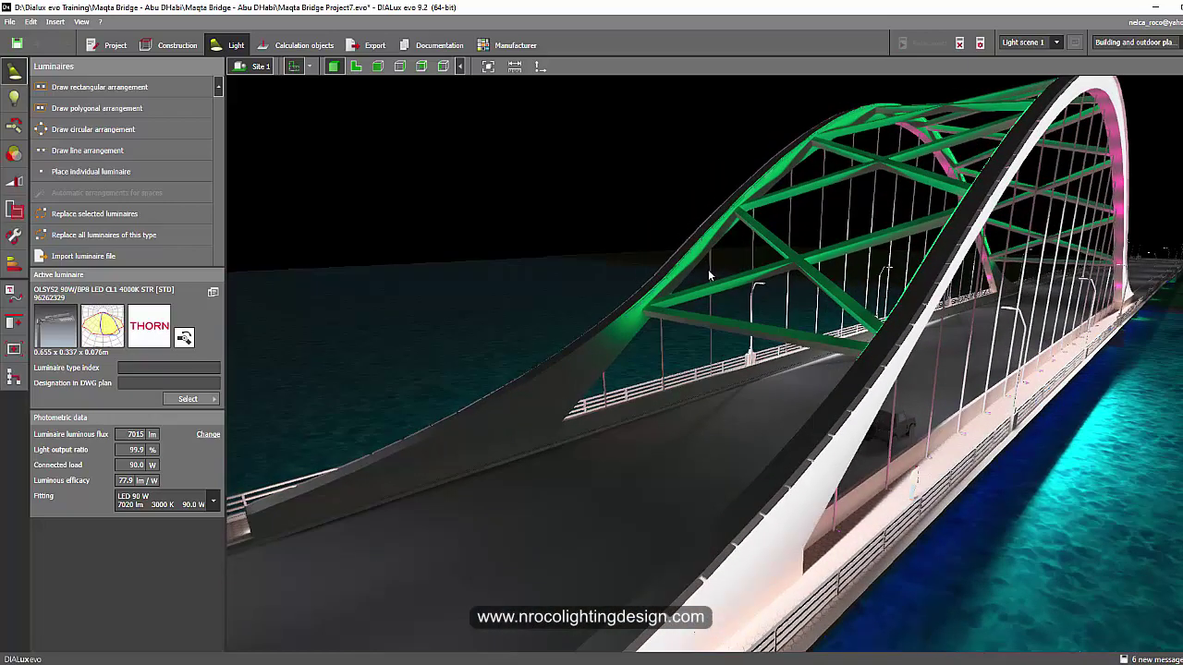
scroll(743, 363, down, 3)
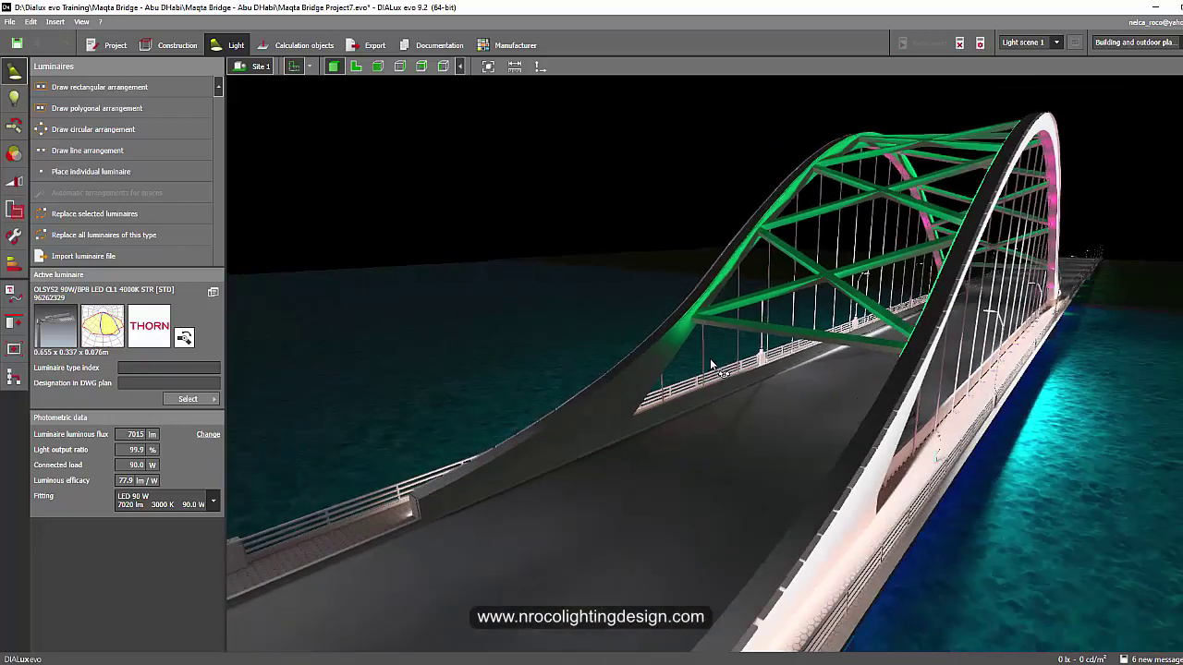
View the Maqta Bridge arches and street light poles from the opposite side of the roadway
right_drag(711, 362, 829, 364)
right_drag(899, 407, 714, 408)
drag(712, 403, 754, 360)
drag(872, 282, 822, 333)
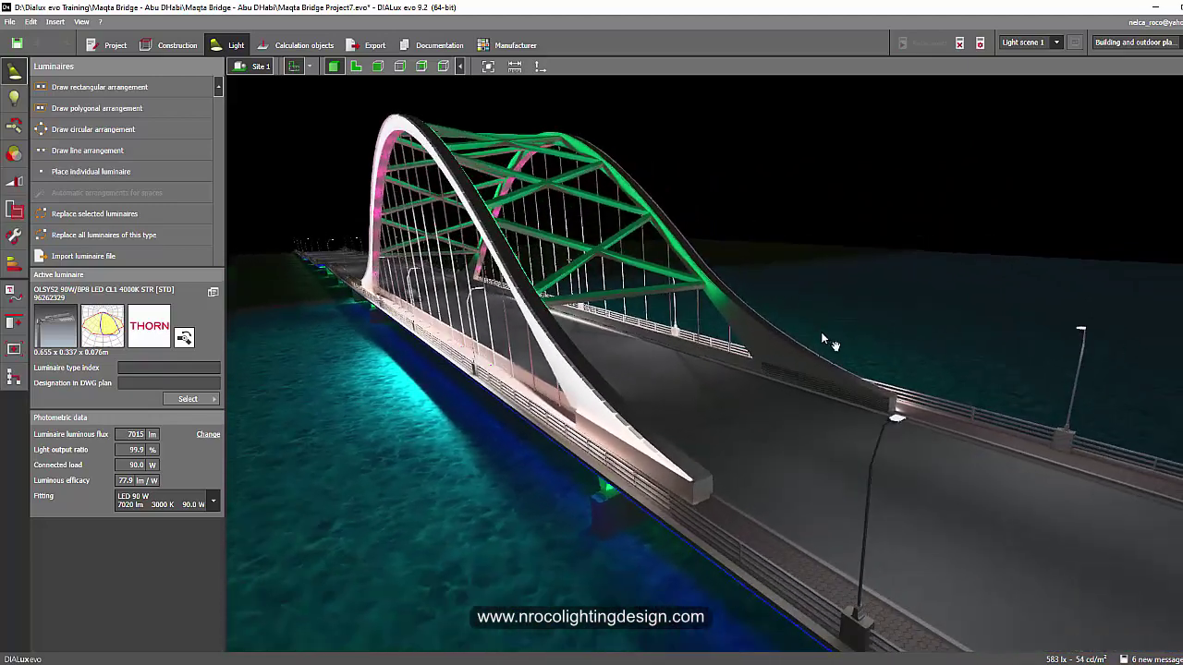
Examine the green pier lighting and blue deck edge lighting up close, and return to an overall view of the Maqta Bridge
drag(735, 352, 727, 303)
scroll(726, 301, up, 3)
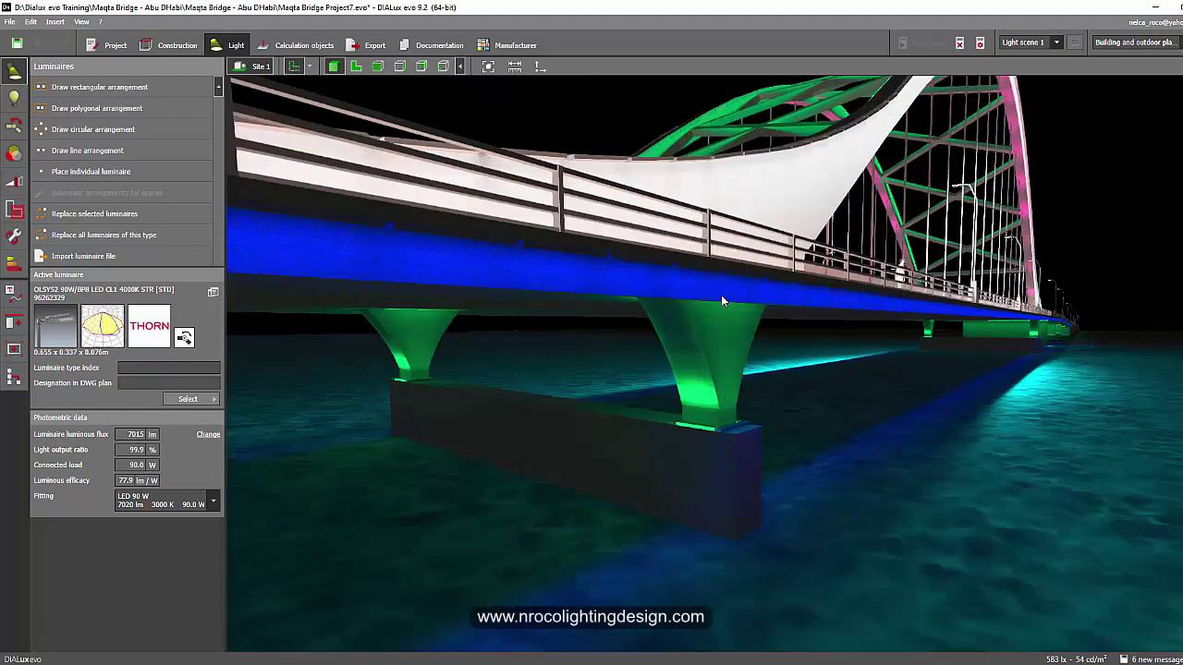
middle_drag(729, 292, 709, 322)
drag(707, 322, 682, 368)
scroll(667, 349, down, 3)
scroll(686, 349, down, 4)
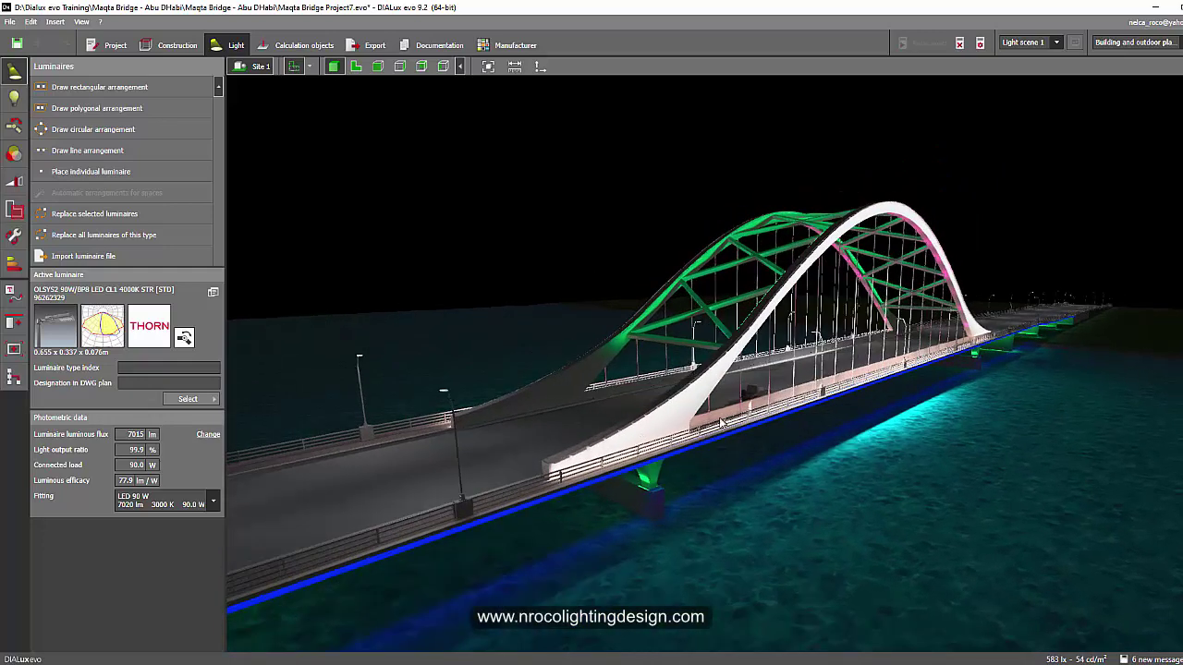
scroll(727, 377, up, 2)
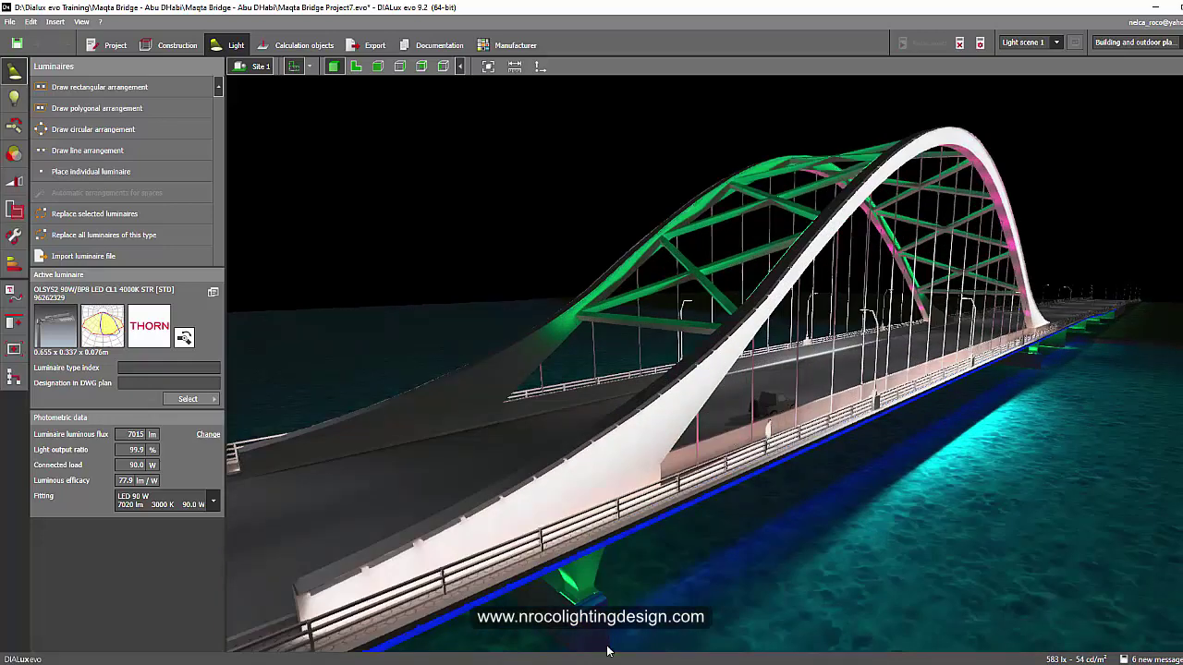
Switch to Chrome and review the 8-day online DIALux evo 9.2 Basics training page, including its schedule and description
click(488, 662)
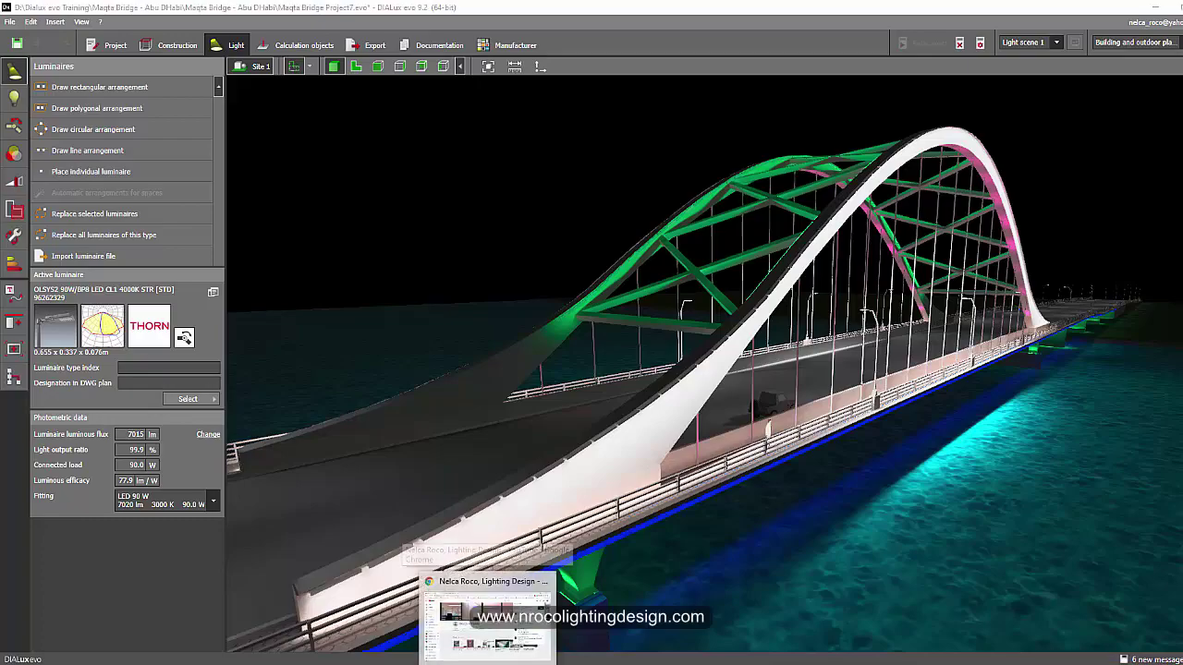
click(207, 11)
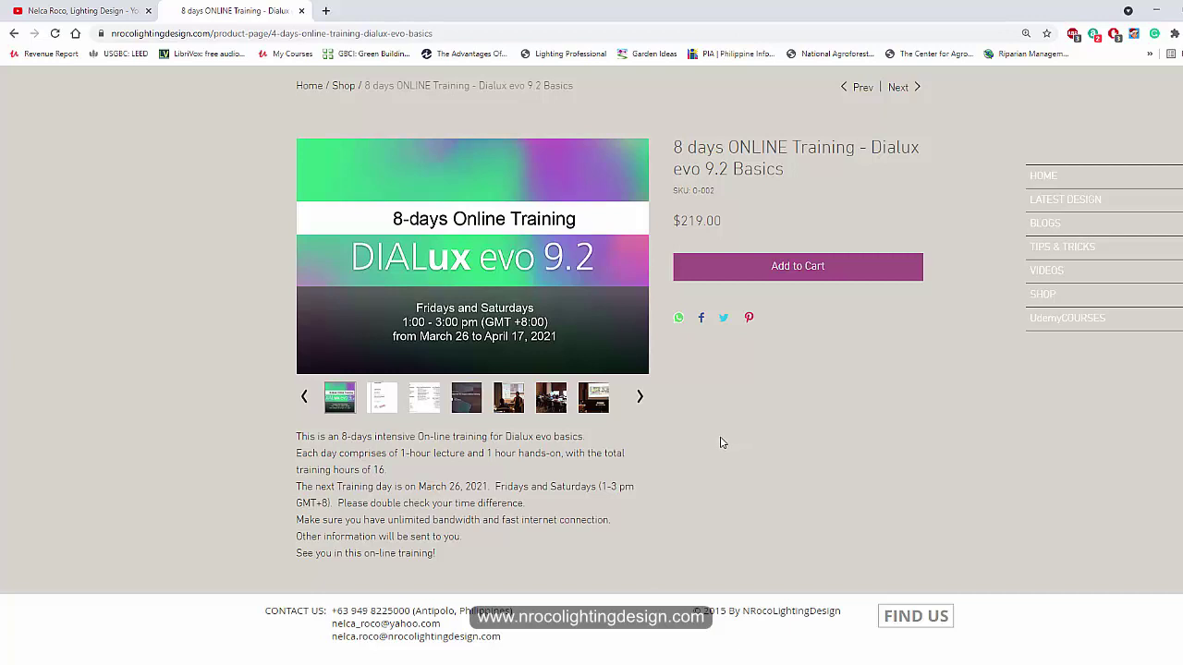
scroll(721, 442, up, 3)
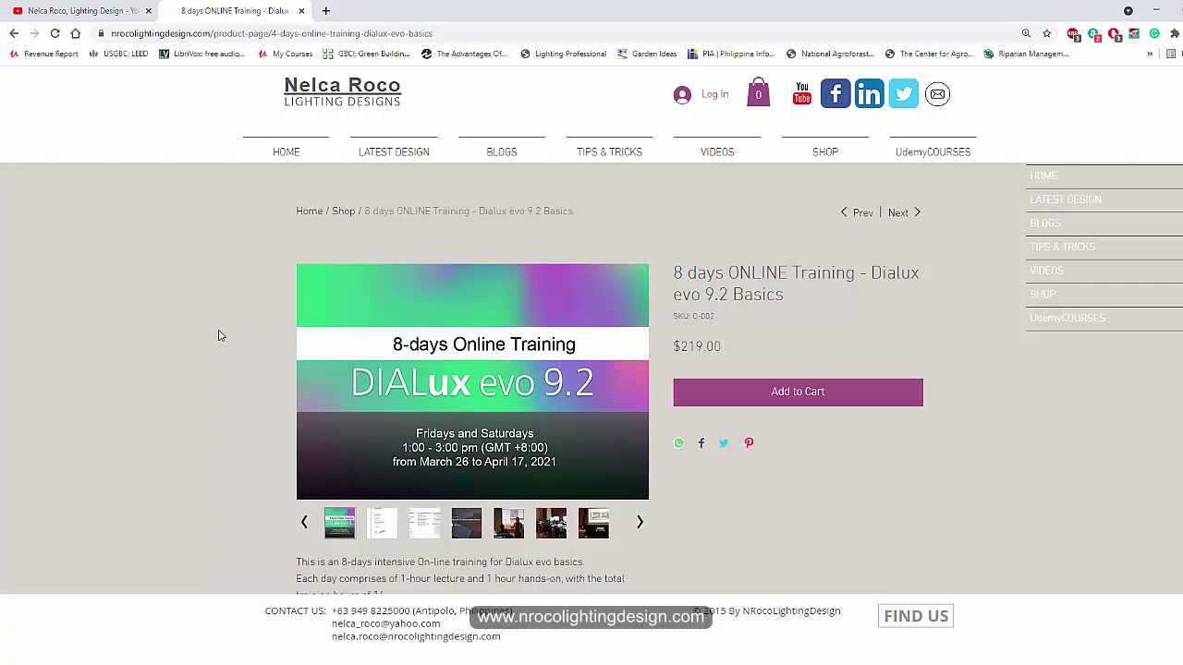
scroll(739, 370, down, 1)
scroll(786, 250, up, 1)
scroll(814, 185, down, 3)
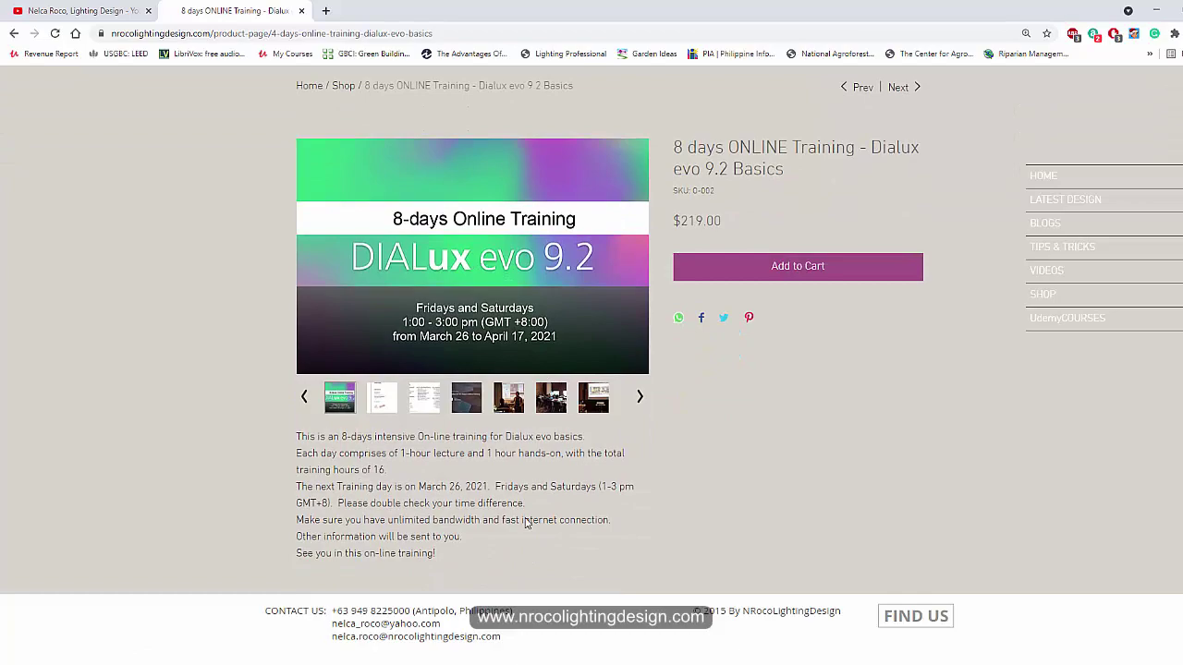